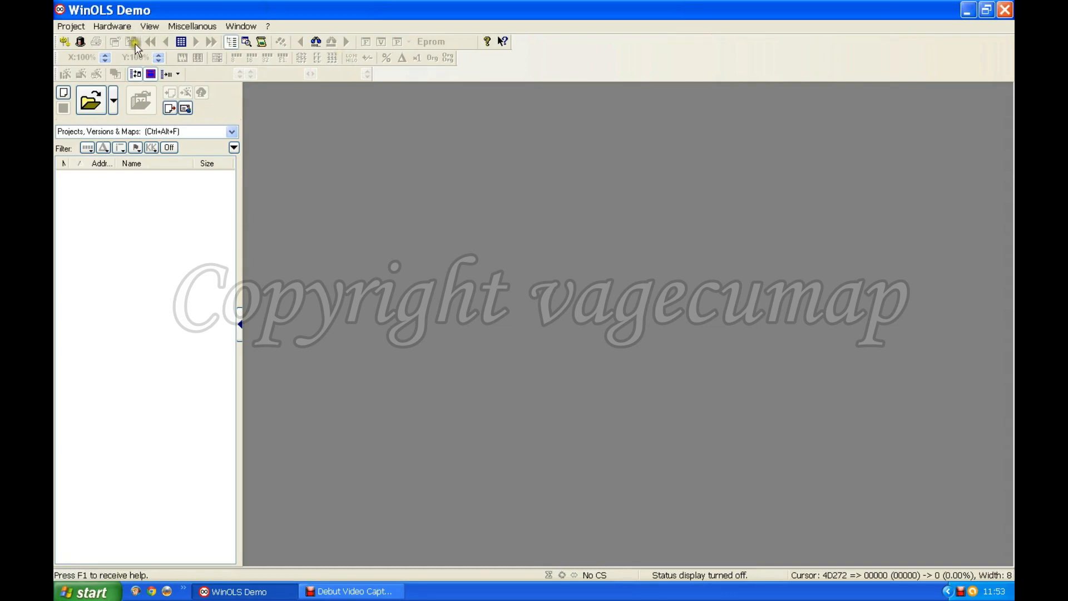
- Create a new project and import the VW-130 Passat (Original) file from My Documents as its data source
{"action": "left_click", "coordinate": [72, 26]}
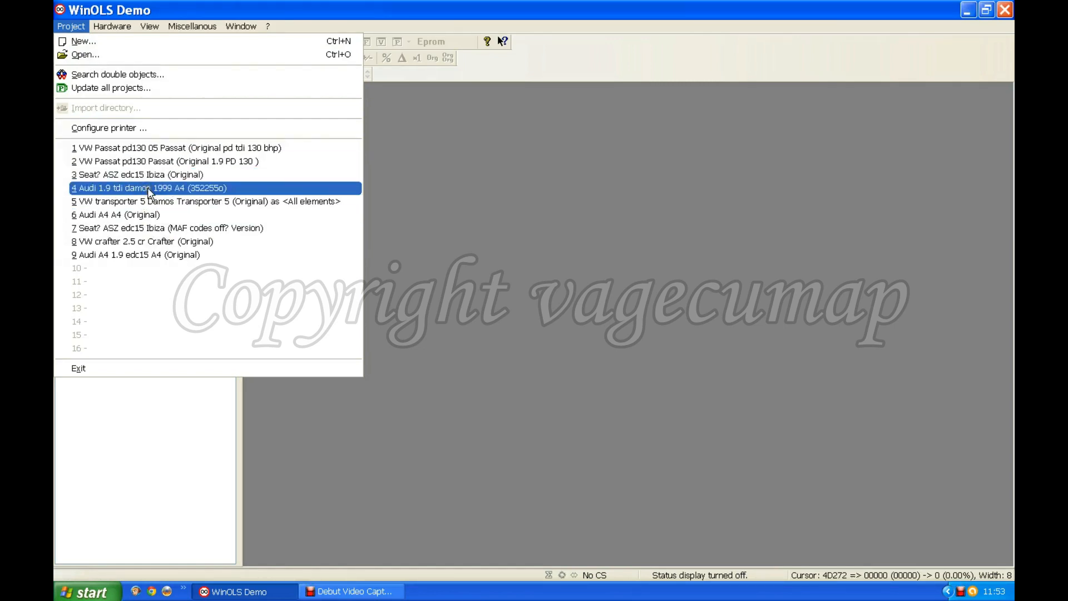
{"action": "left_click", "coordinate": [83, 42]}
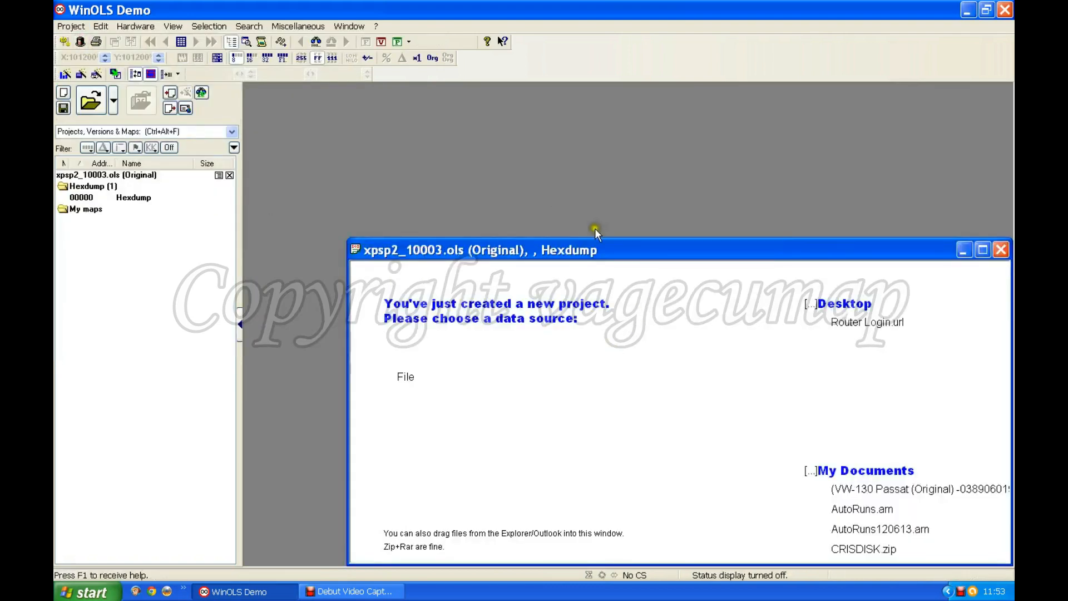
{"action": "left_click_drag", "start_coordinate": [732, 256], "coordinate": [667, 161]}
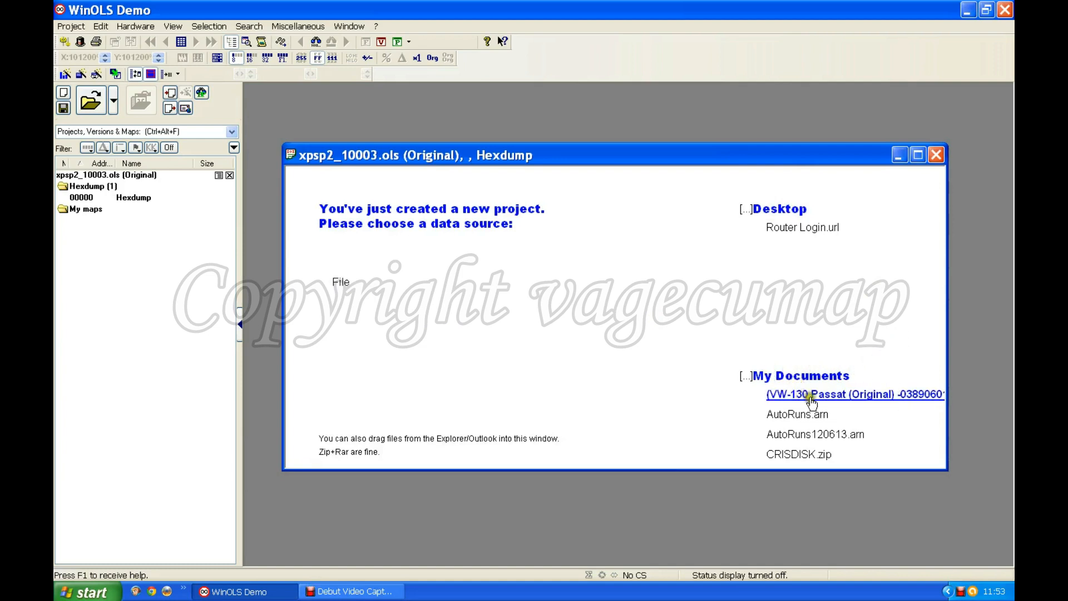
{"action": "left_click", "coordinate": [841, 396]}
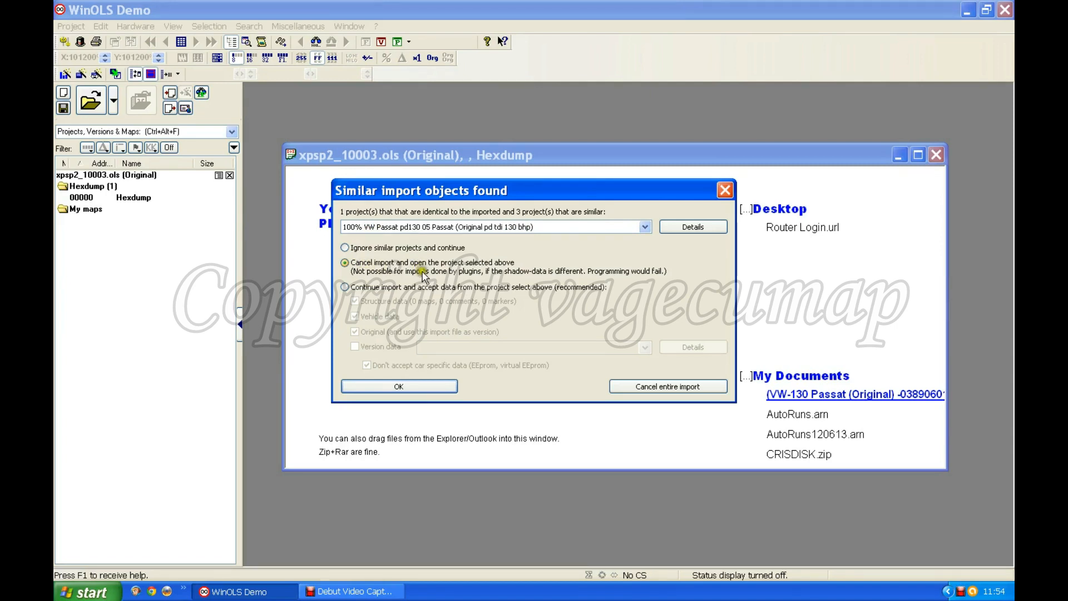
- Continue the import ignoring similar projects, and accept the checksums dialog without adding any checksum
{"action": "left_click", "coordinate": [345, 248]}
{"action": "left_click", "coordinate": [399, 386]}
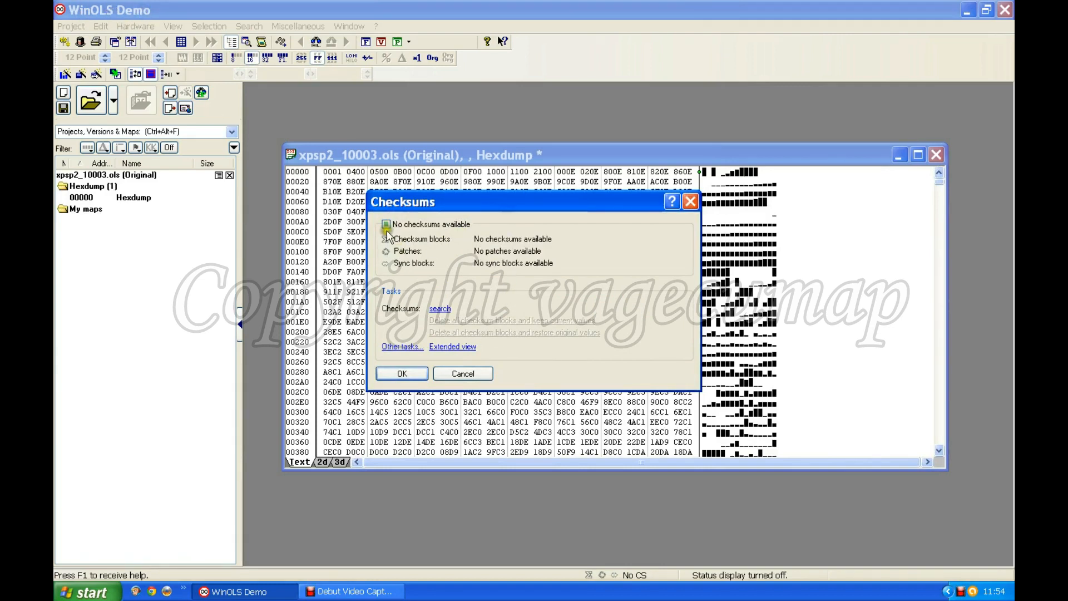
{"action": "left_click", "coordinate": [427, 284]}
{"action": "left_click", "coordinate": [402, 373]}
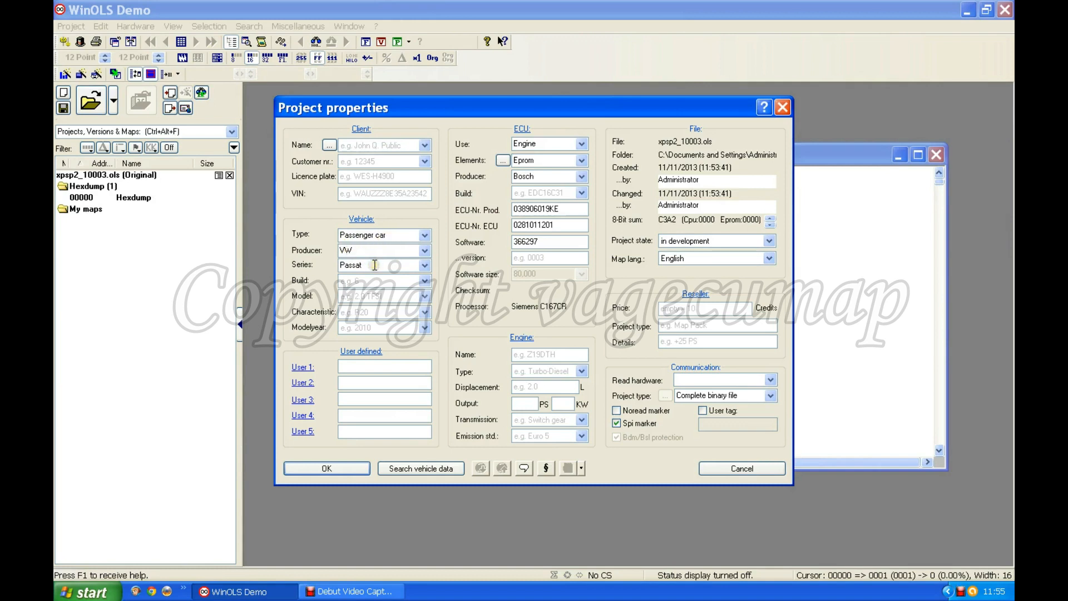
- Set the vehicle build to B5 and the model to 1.9 TDI PD in the project properties
{"action": "left_click", "coordinate": [424, 280]}
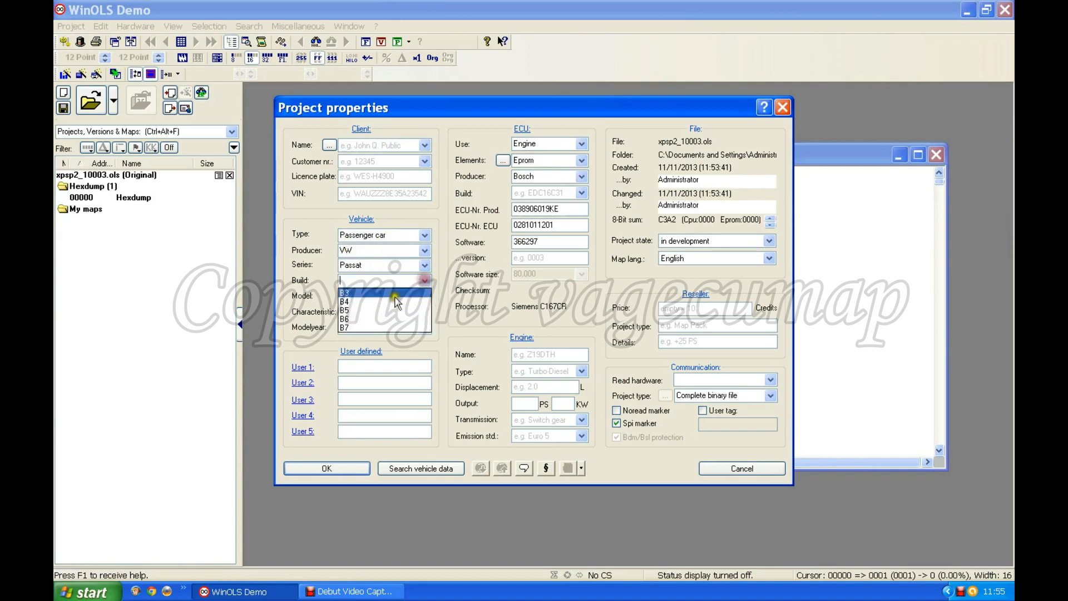
{"action": "left_click", "coordinate": [350, 310]}
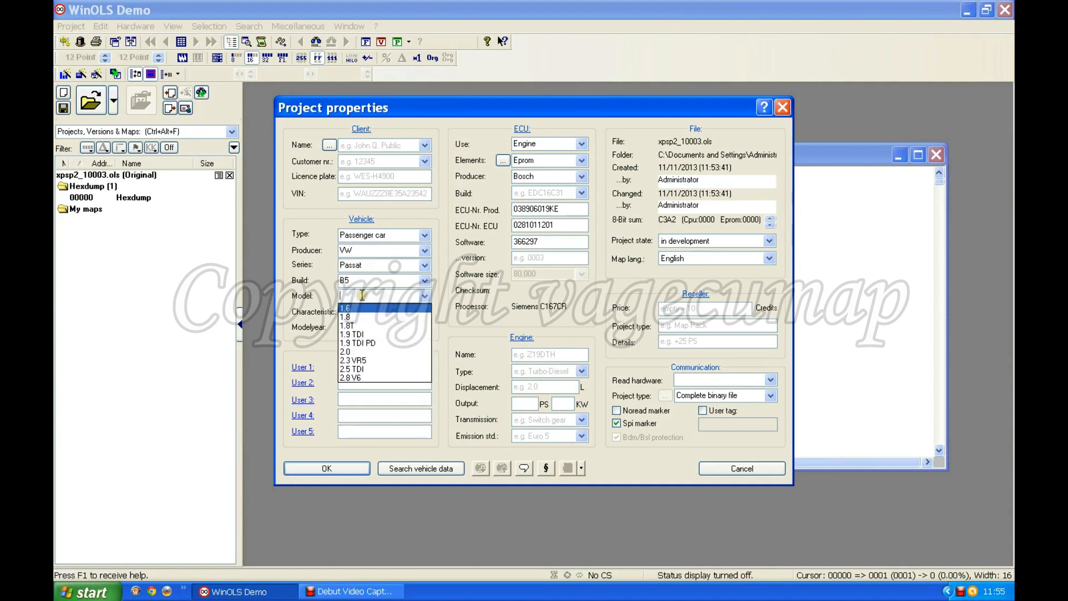
{"action": "left_click", "coordinate": [383, 342]}
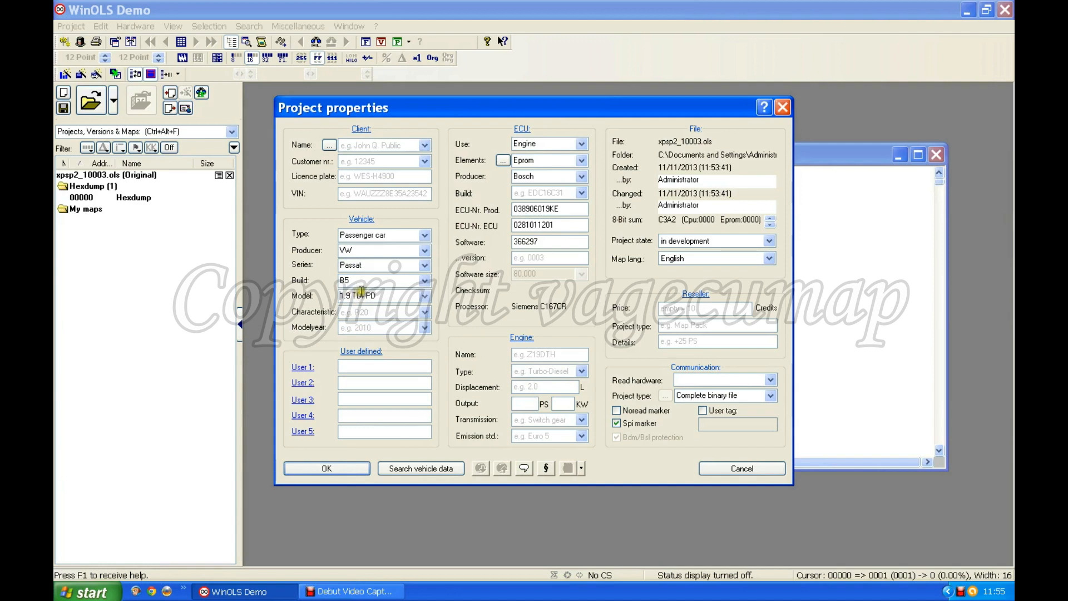
- Set the engine output to 130 PS and the ECU build to EDC15, and accept the project properties
{"action": "left_click", "coordinate": [550, 386]}
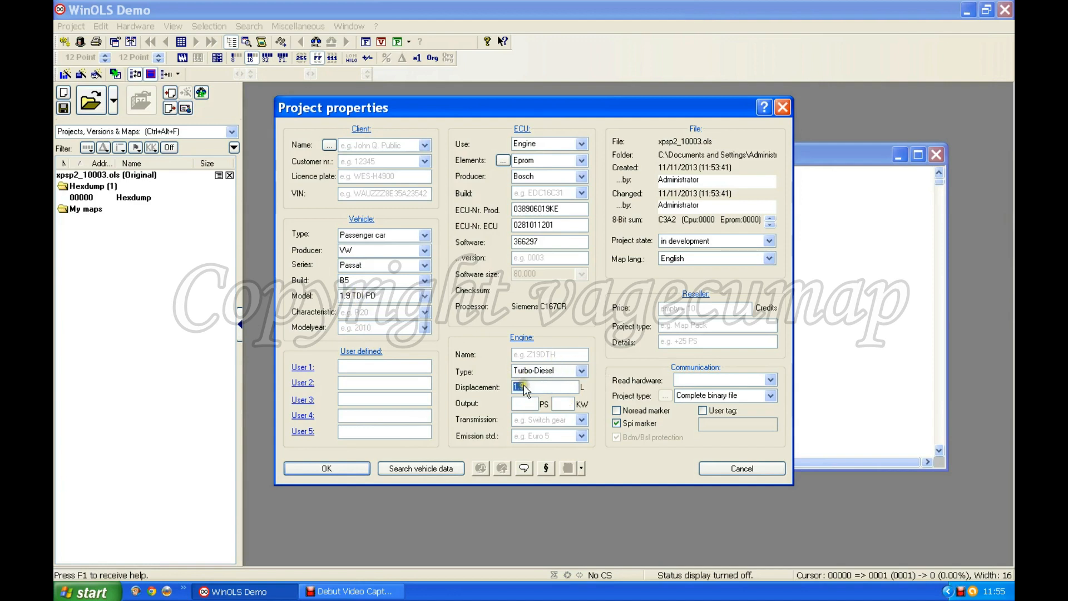
{"action": "left_click", "coordinate": [519, 401]}
{"action": "type", "text": "130"}
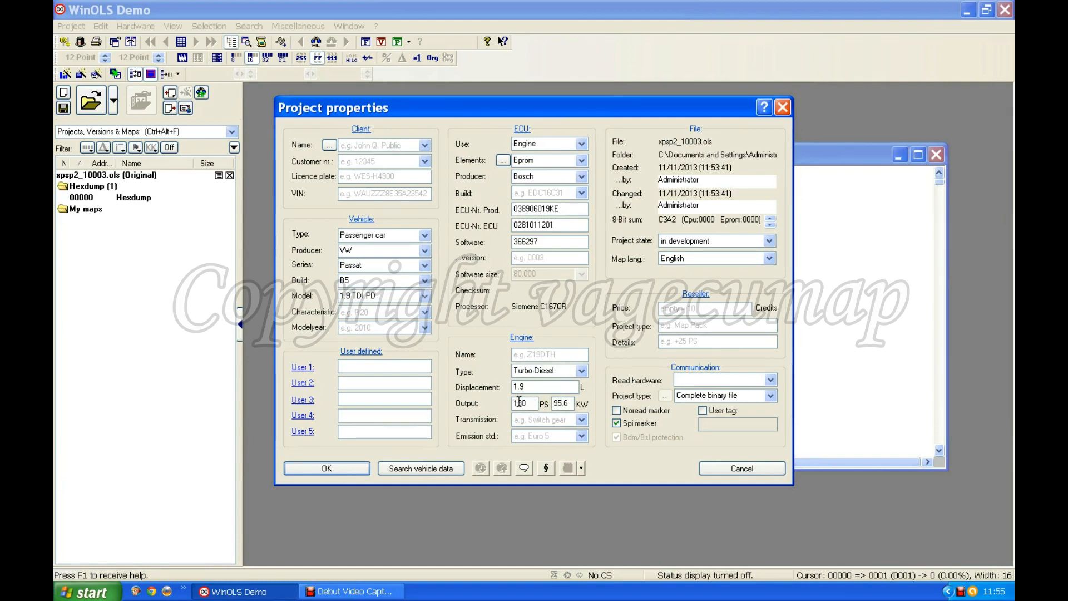
{"action": "left_click", "coordinate": [623, 464]}
{"action": "left_click", "coordinate": [581, 194]}
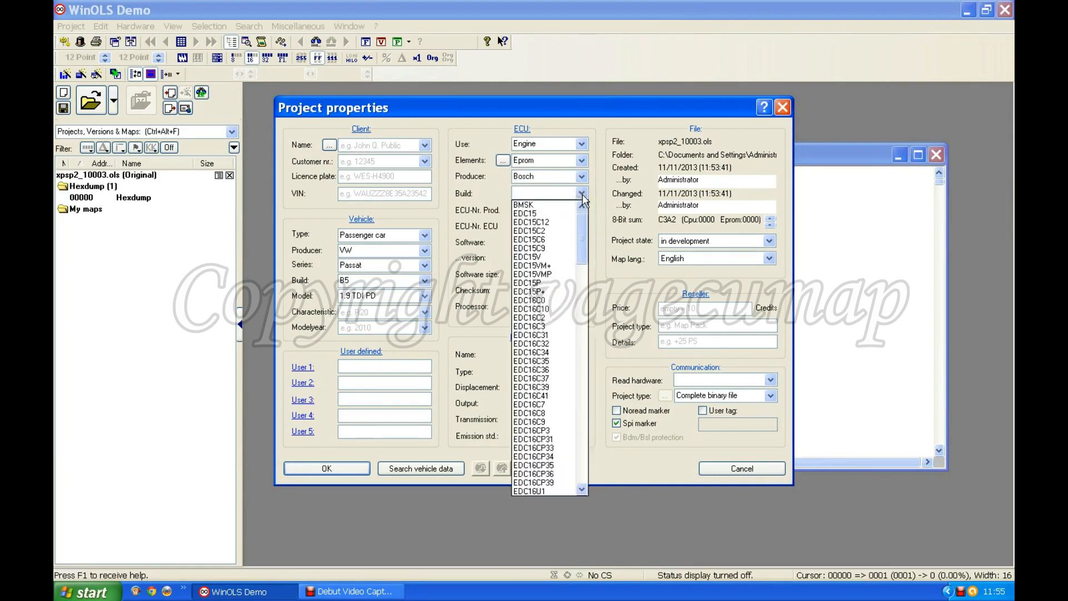
{"action": "left_click", "coordinate": [530, 213]}
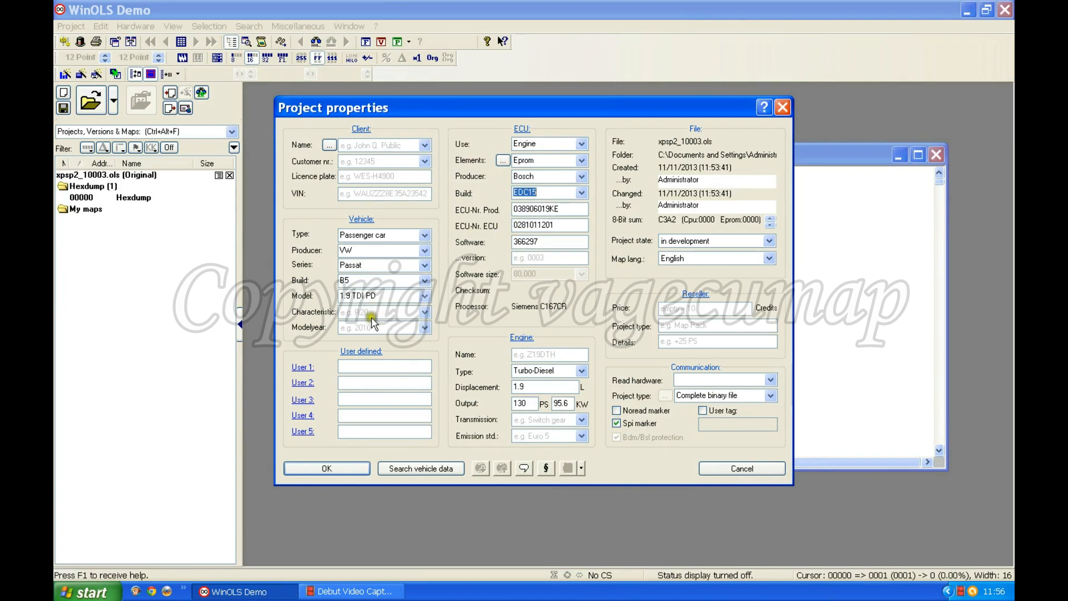
{"action": "left_click", "coordinate": [333, 469]}
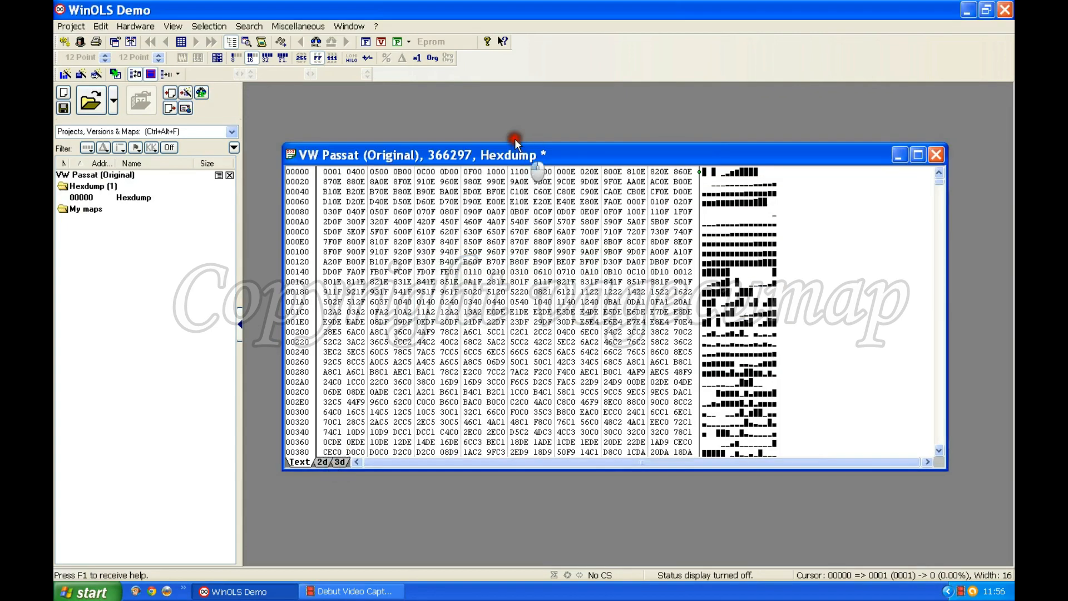
- Try the hexdump in 8-bit and hexadecimal formats, and leave it displayed as 16-bit decimal values
{"action": "left_click_drag", "start_coordinate": [521, 155], "coordinate": [493, 101]}
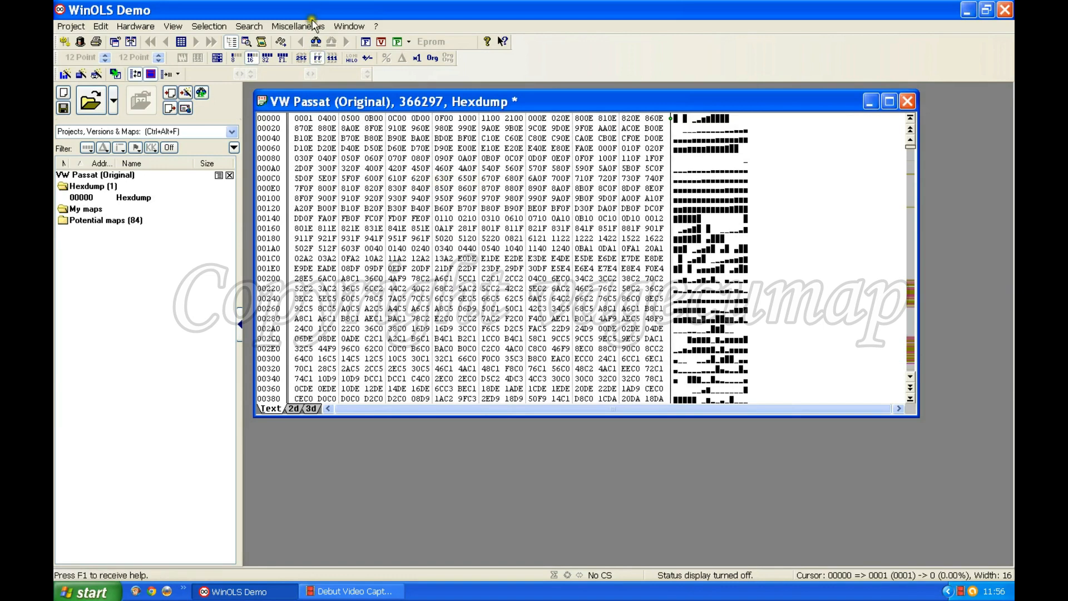
{"action": "left_click", "coordinate": [300, 58]}
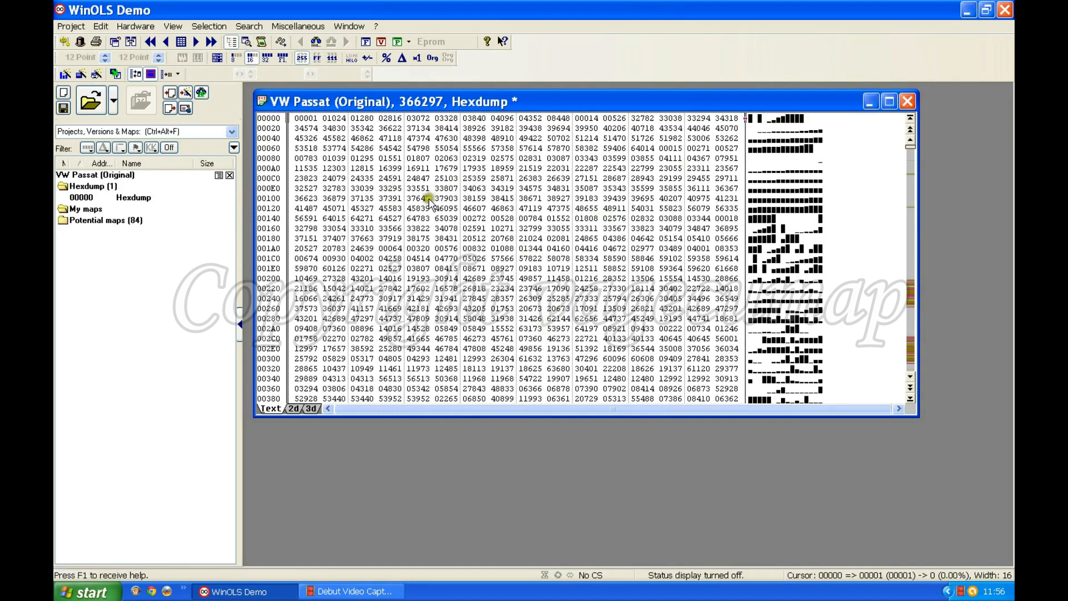
{"action": "left_click", "coordinate": [235, 58]}
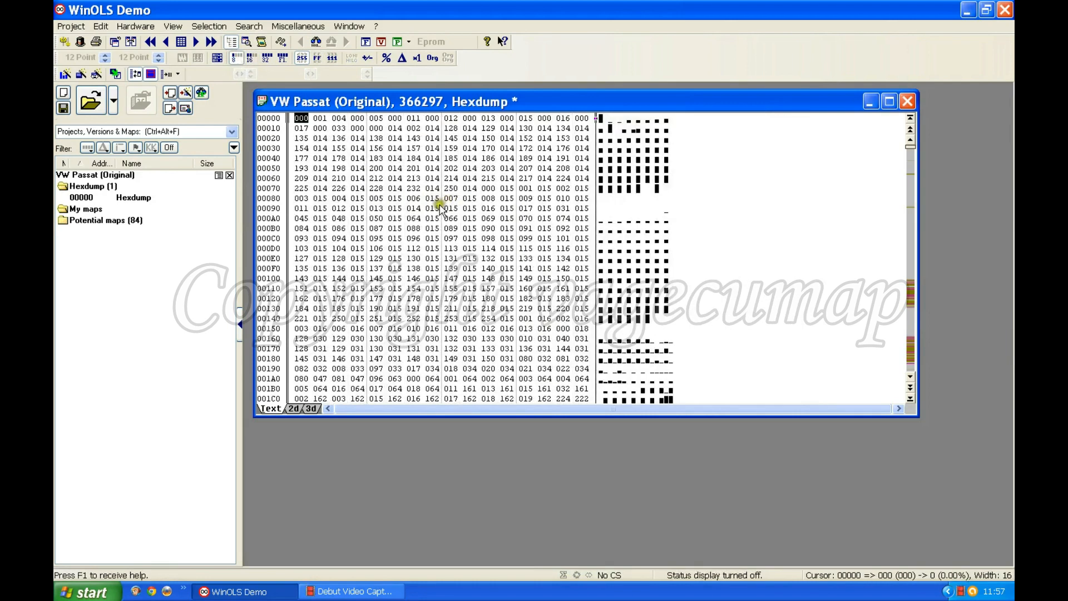
{"action": "left_click", "coordinate": [316, 58]}
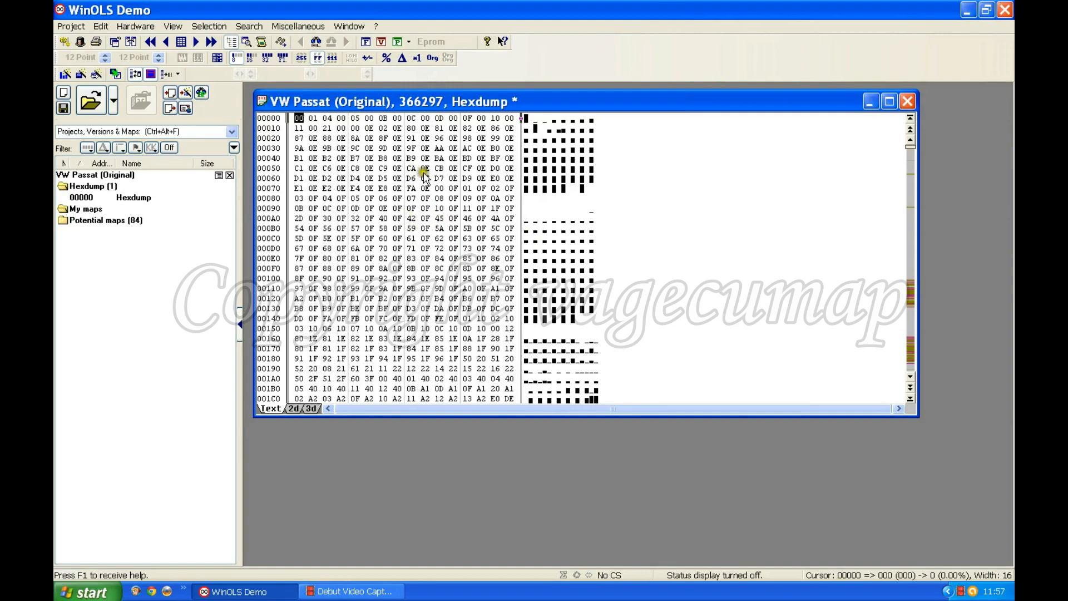
{"action": "left_click", "coordinate": [249, 57]}
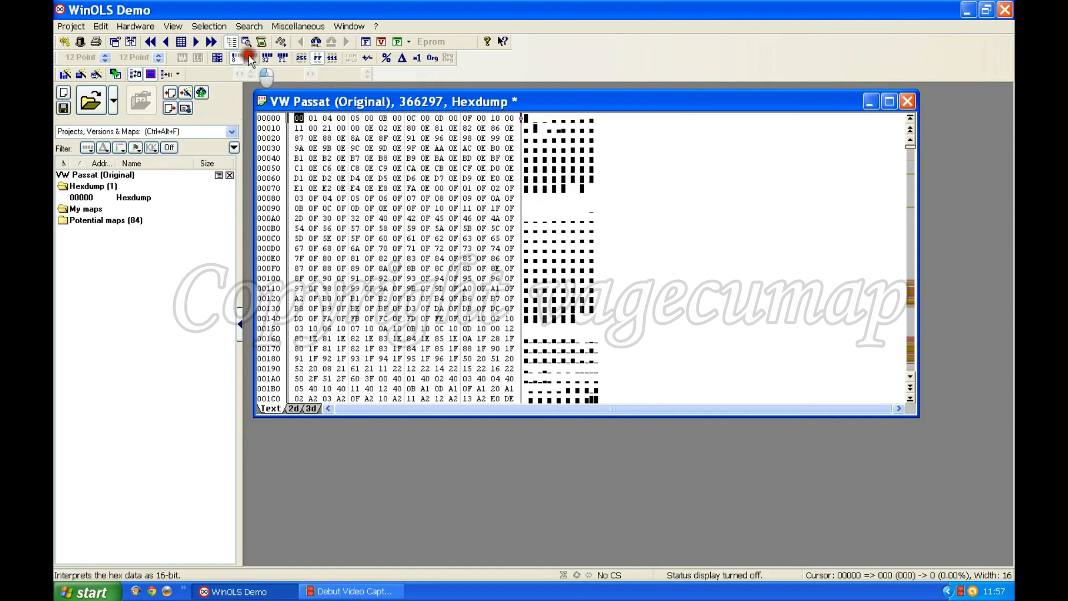
{"action": "left_click", "coordinate": [301, 57]}
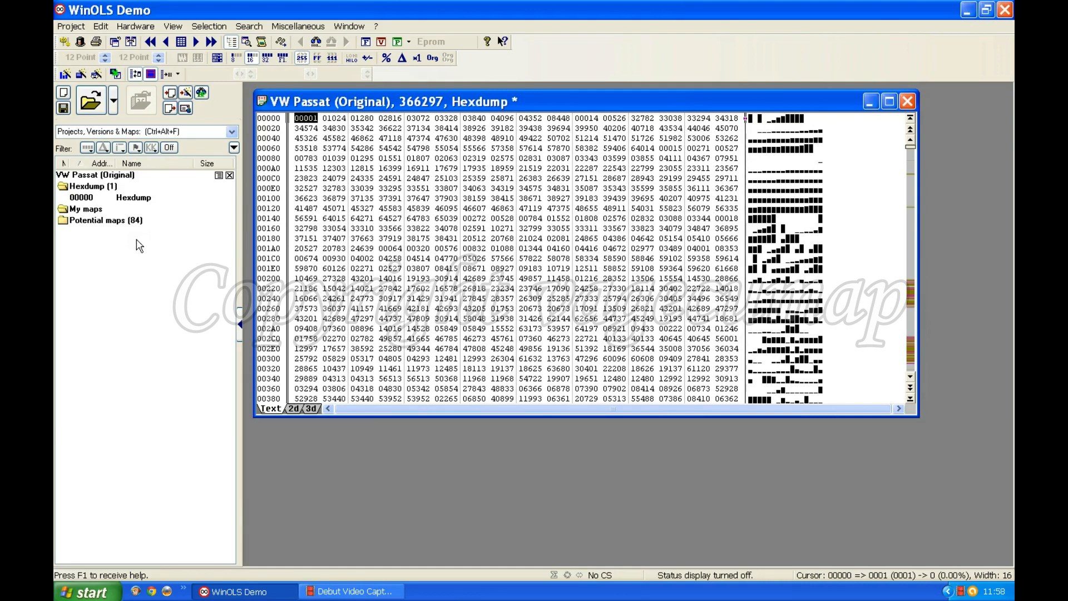
- View the hexdump as a 2D graph and as a 3D surface along its first addresses, and return to the 2D graph
{"action": "left_click", "coordinate": [551, 232]}
{"action": "left_click", "coordinate": [294, 409]}
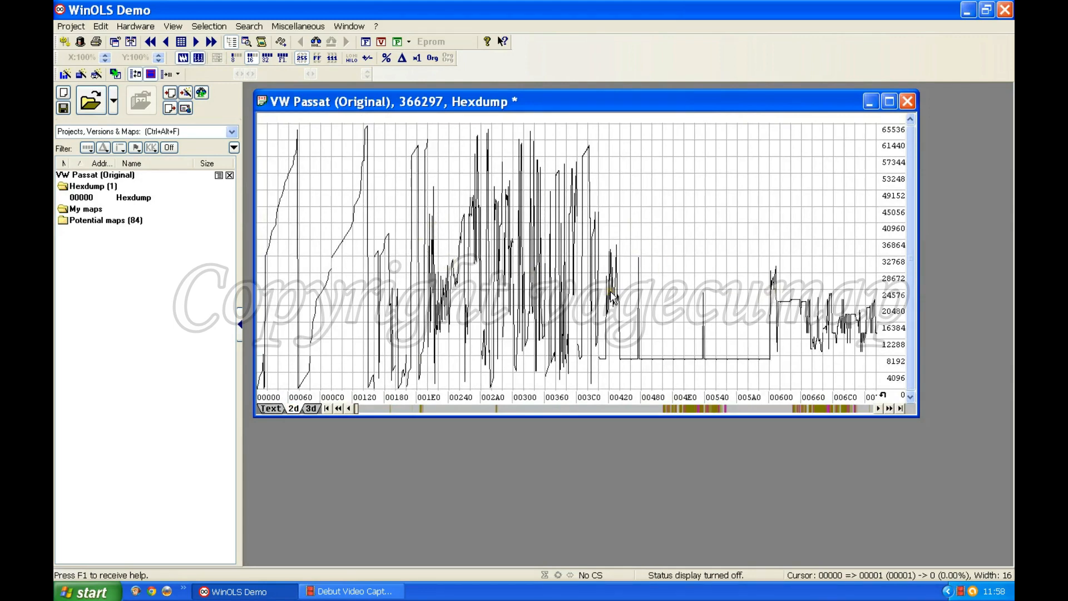
{"action": "left_click", "coordinate": [310, 409]}
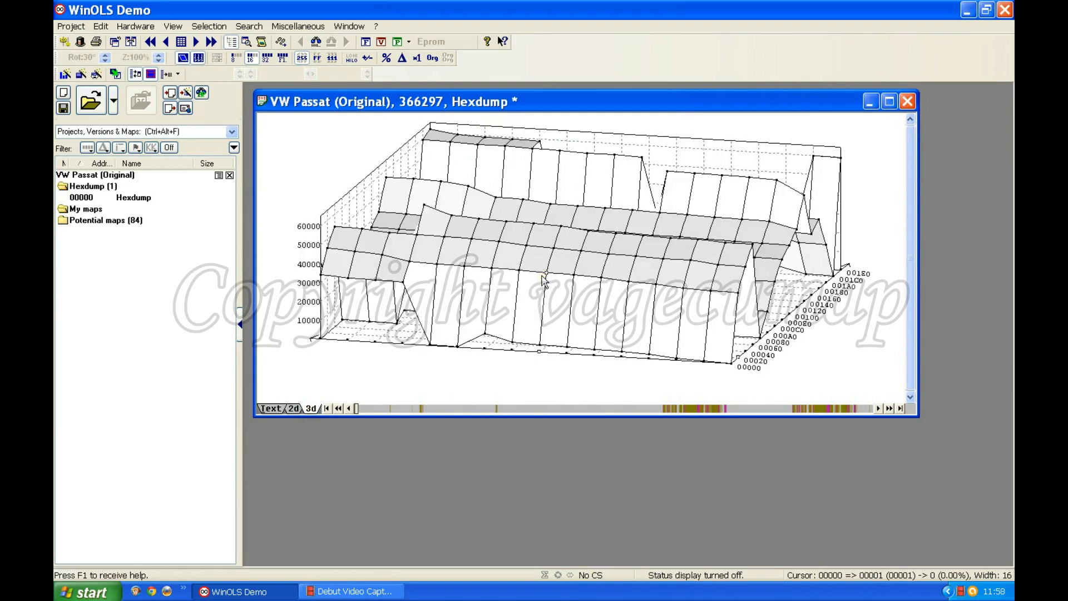
{"action": "scroll", "coordinate": [551, 261], "scroll_direction": "down", "scroll_amount": 5}
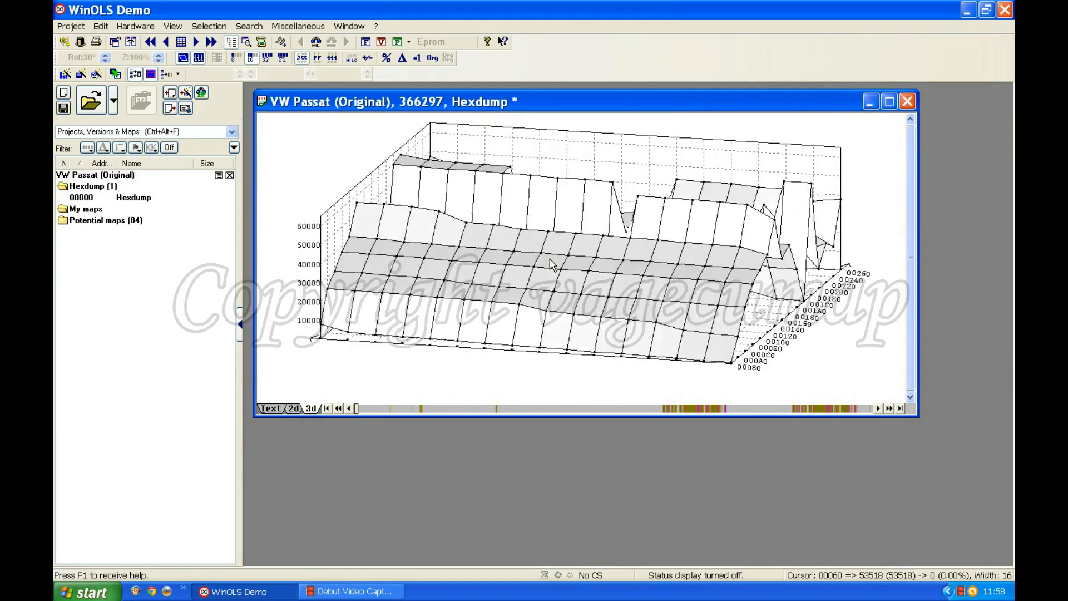
{"action": "scroll", "coordinate": [551, 260], "scroll_direction": "down", "scroll_amount": 4}
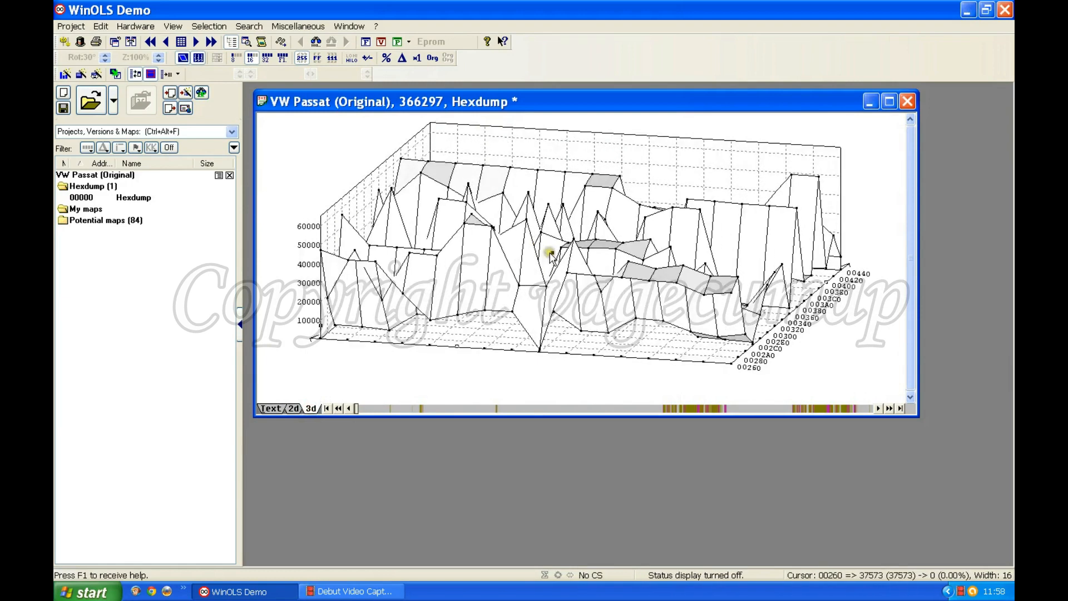
{"action": "scroll", "coordinate": [551, 254], "scroll_direction": "up", "scroll_amount": 5}
{"action": "scroll", "coordinate": [553, 259], "scroll_direction": "up", "scroll_amount": 3}
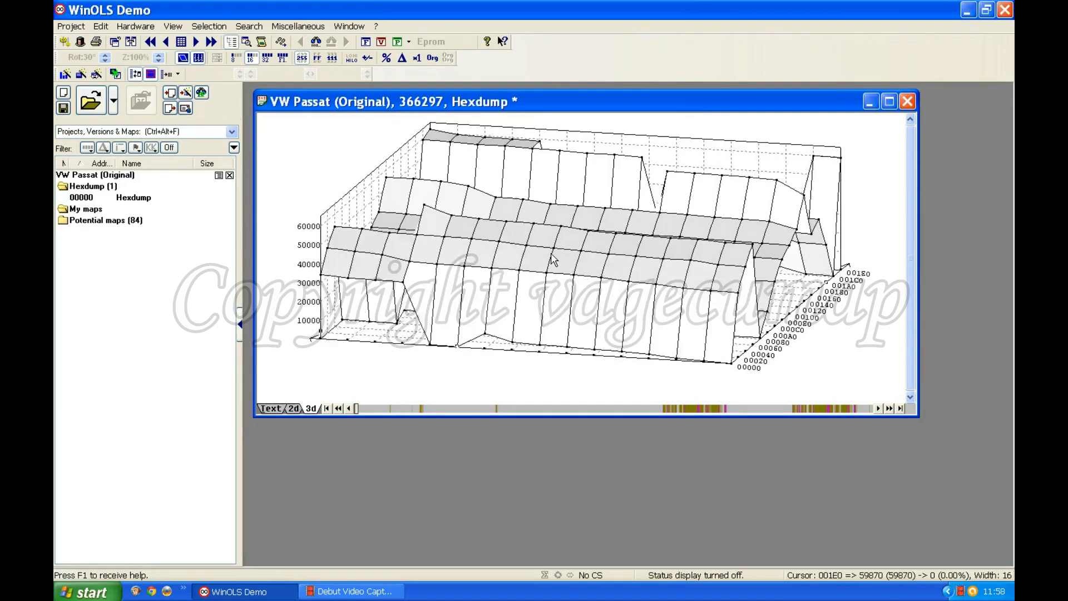
{"action": "left_click", "coordinate": [454, 257]}
{"action": "left_click", "coordinate": [295, 408]}
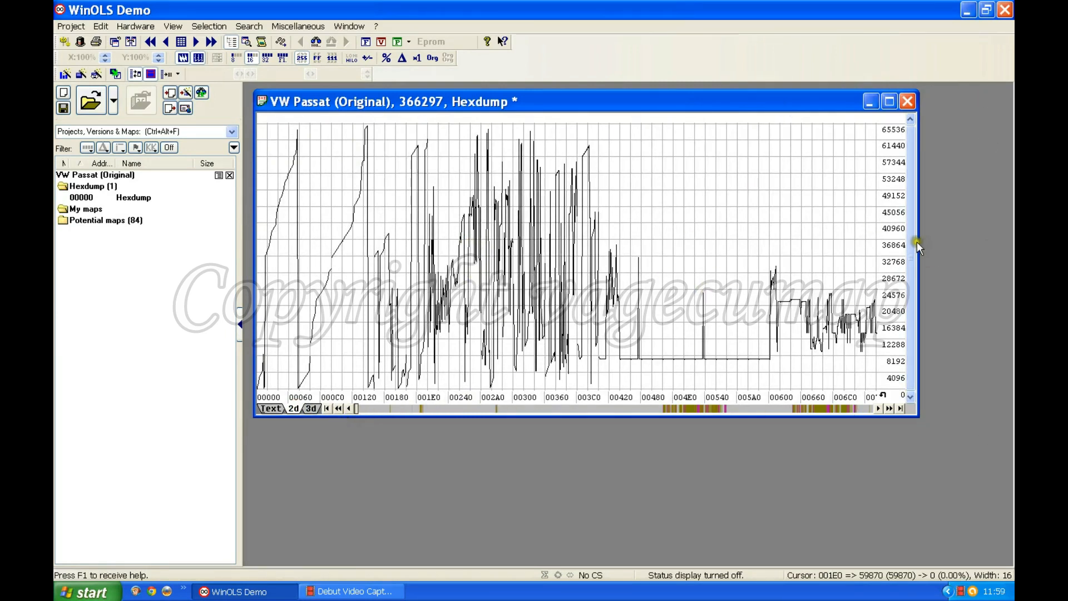
- Shrink the hexdump window slightly in width and height, and try it minimized and maximized before restoring it
{"action": "mouse_move", "coordinate": [918, 237]}
{"action": "left_mouse_down"}
{"action": "mouse_move", "coordinate": [985, 238]}
{"action": "mouse_move", "coordinate": [910, 239]}
{"action": "left_mouse_up"}
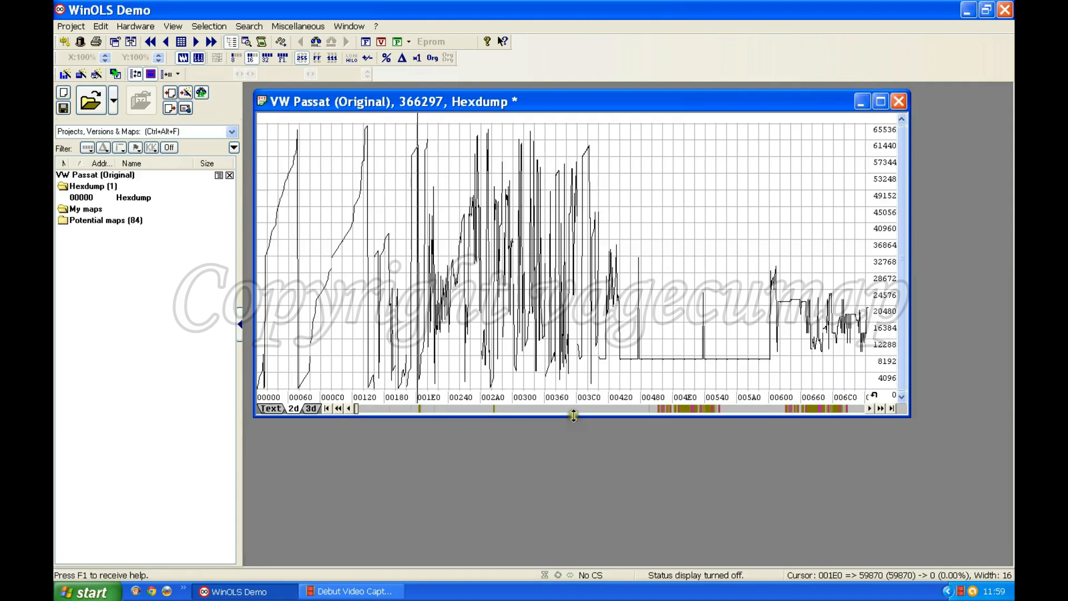
{"action": "mouse_move", "coordinate": [572, 419]}
{"action": "left_mouse_down"}
{"action": "mouse_move", "coordinate": [573, 446]}
{"action": "mouse_move", "coordinate": [572, 399]}
{"action": "left_mouse_up"}
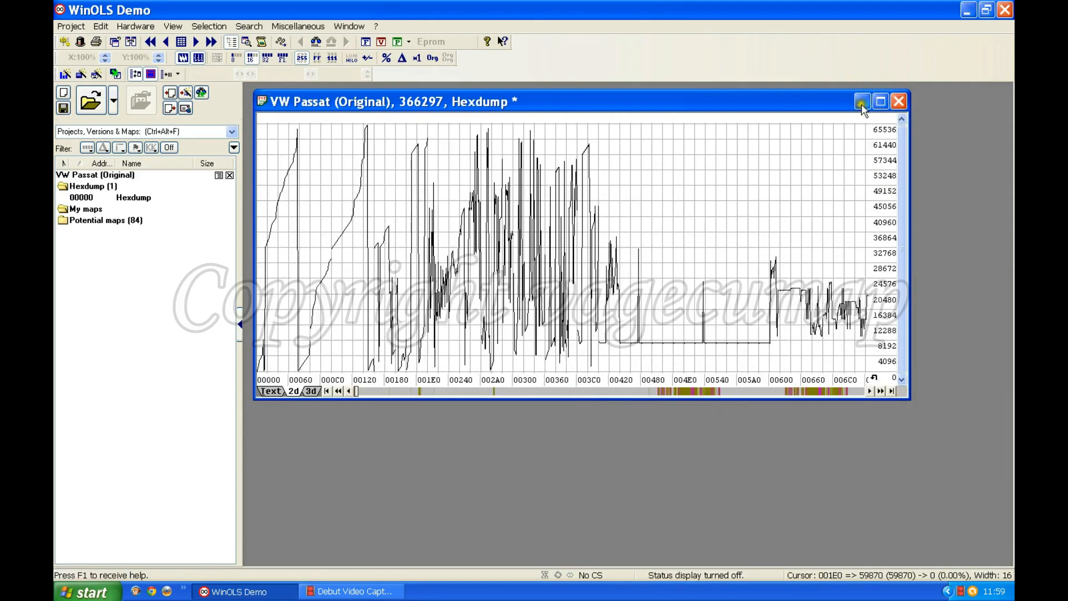
{"action": "left_click", "coordinate": [862, 101]}
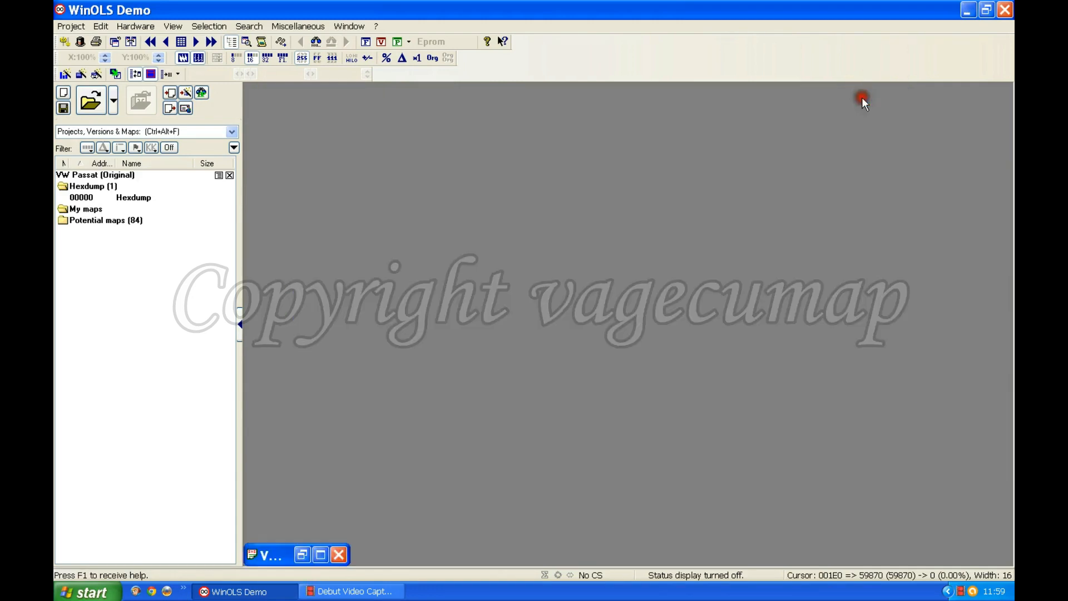
{"action": "left_click", "coordinate": [322, 554]}
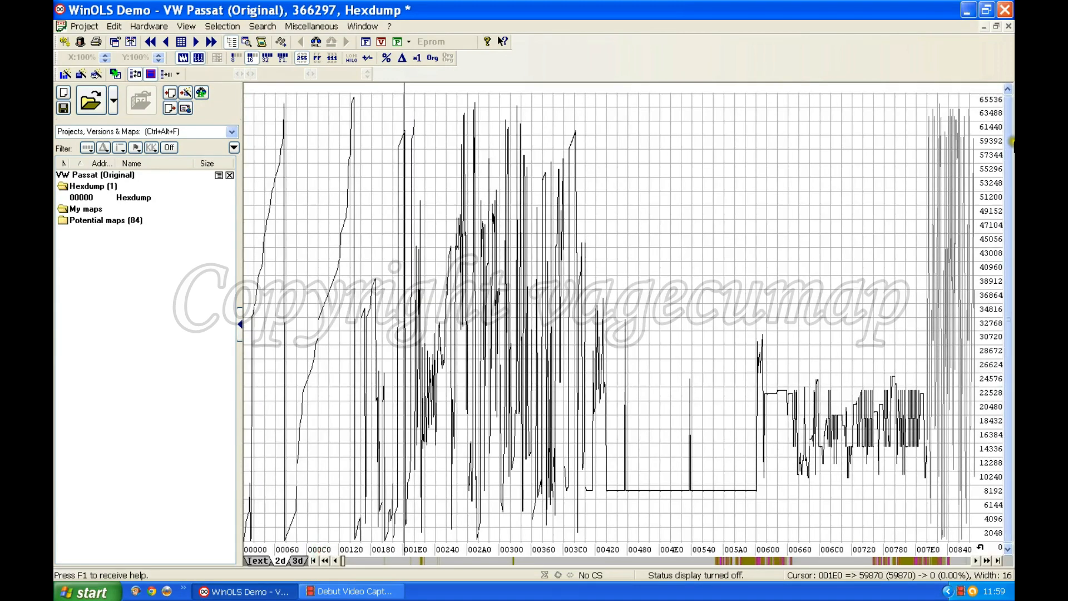
{"action": "left_click", "coordinate": [997, 26]}
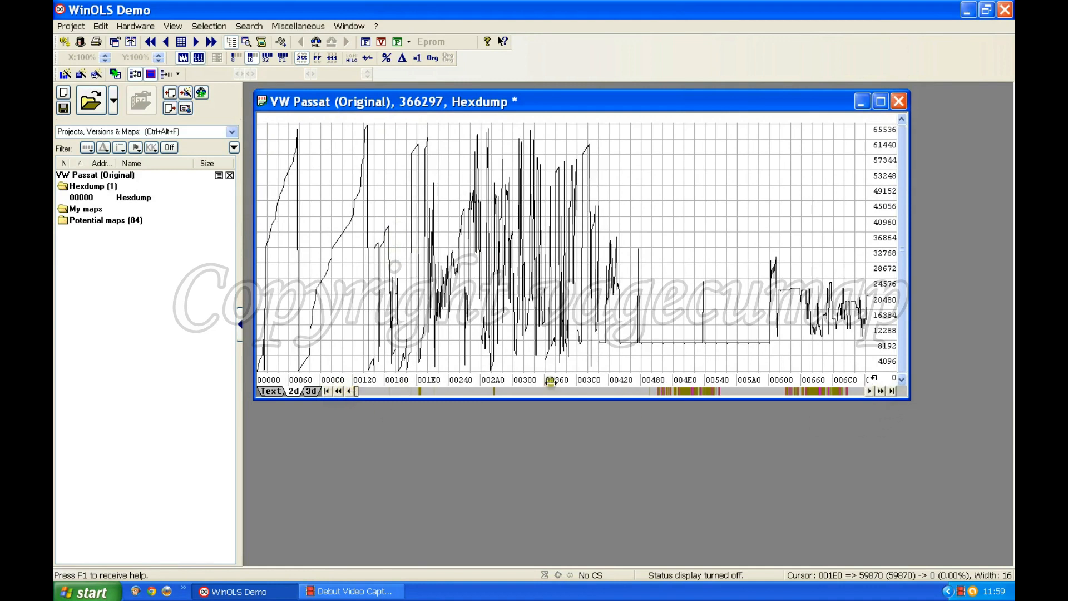
- Examine the middle of the hexdump's 2D graph from about address 30000, paging forward and back through it
{"action": "left_click", "coordinate": [357, 390]}
{"action": "mouse_move", "coordinate": [357, 388]}
{"action": "left_mouse_down"}
{"action": "mouse_move", "coordinate": [569, 392]}
{"action": "mouse_move", "coordinate": [531, 393]}
{"action": "mouse_move", "coordinate": [549, 395]}
{"action": "left_mouse_up"}
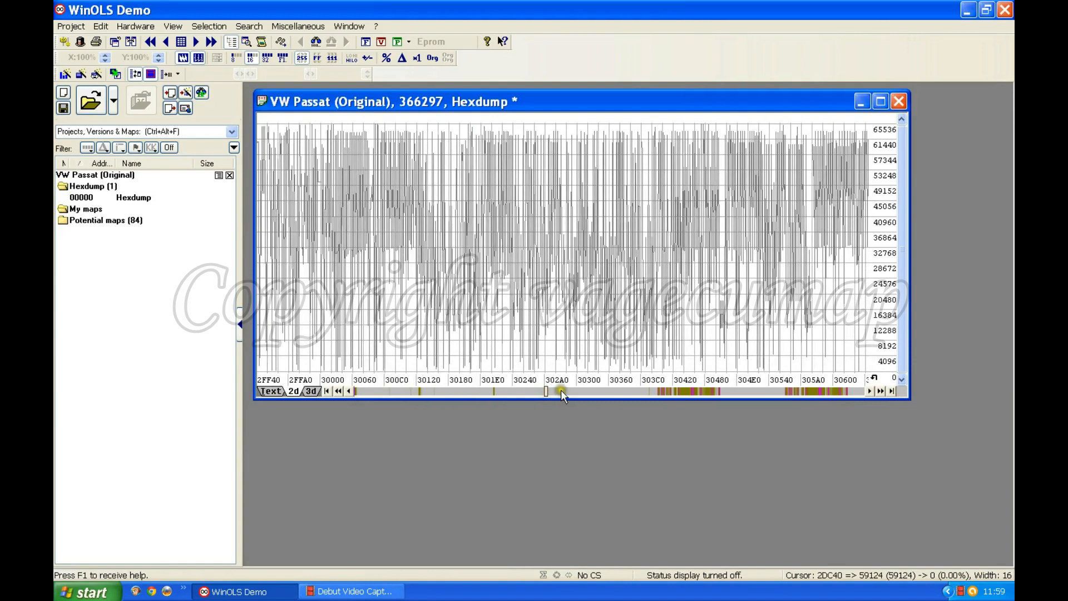
{"action": "left_click", "coordinate": [561, 390]}
{"action": "left_click", "coordinate": [562, 390]}
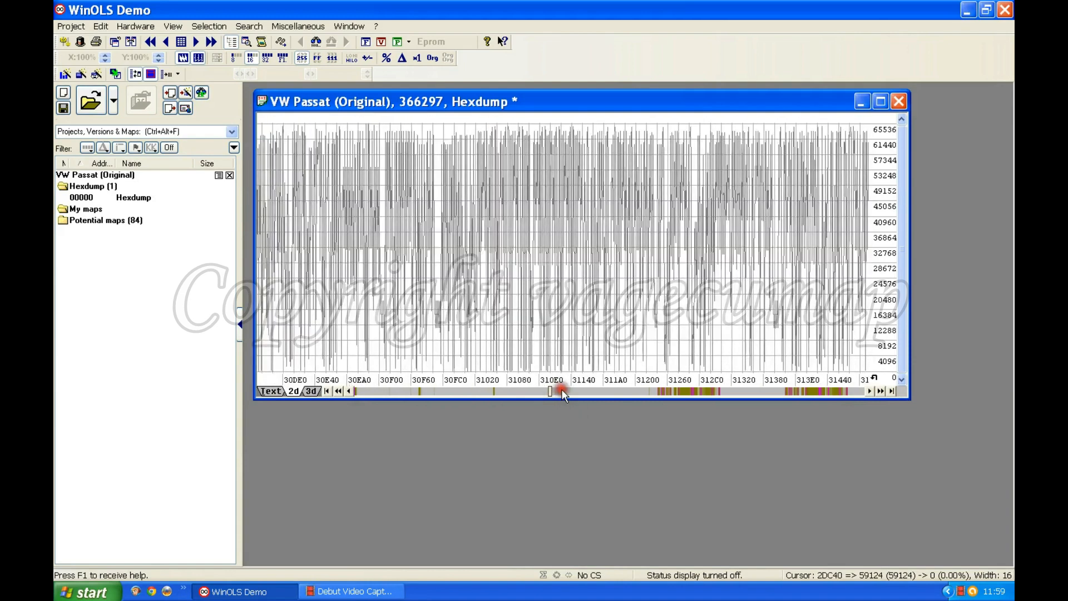
{"action": "left_click", "coordinate": [563, 390]}
{"action": "left_click", "coordinate": [568, 391]}
{"action": "left_click", "coordinate": [569, 391]}
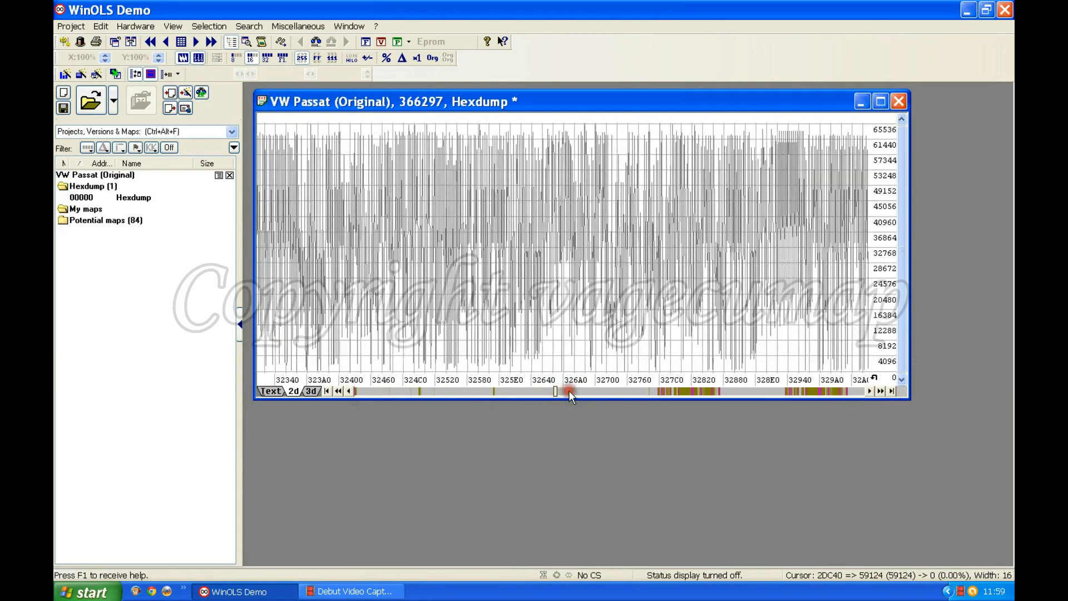
{"action": "left_click", "coordinate": [566, 391]}
{"action": "left_click", "coordinate": [536, 390]}
{"action": "left_click", "coordinate": [535, 390]}
{"action": "left_click", "coordinate": [535, 390]}
{"action": "left_click", "coordinate": [533, 391]}
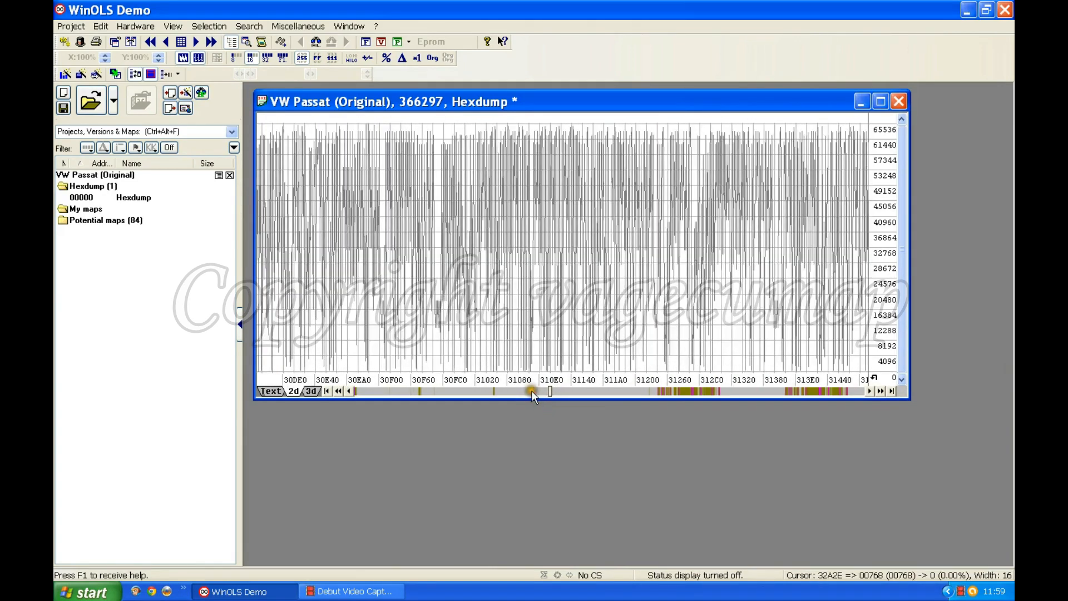
- Examine the 2D graph backwards from about address 30DE0, first in small and then in larger increments
{"action": "left_click", "coordinate": [350, 391]}
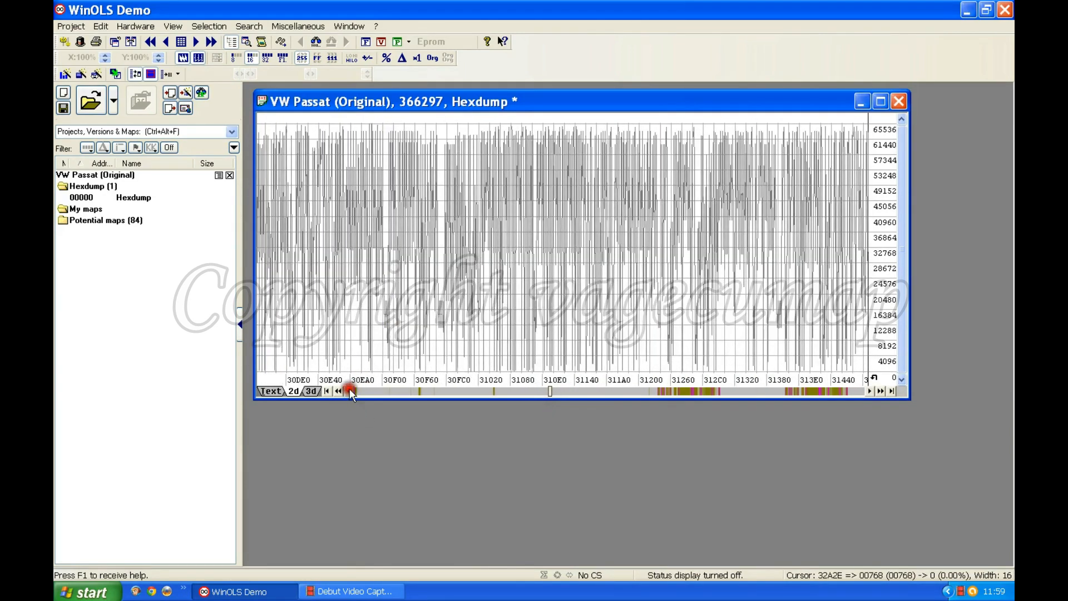
{"action": "left_click", "coordinate": [350, 391]}
{"action": "left_click", "coordinate": [350, 392]}
{"action": "left_click", "coordinate": [350, 391]}
{"action": "left_click", "coordinate": [350, 391]}
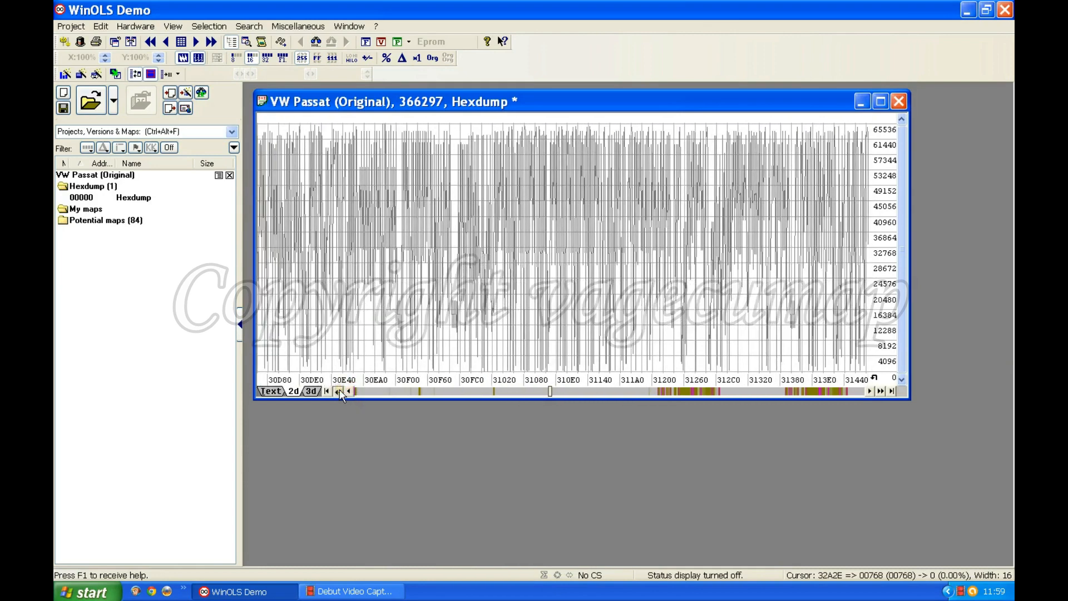
{"action": "left_click", "coordinate": [340, 391]}
{"action": "left_click", "coordinate": [340, 391]}
{"action": "left_click", "coordinate": [340, 391]}
{"action": "left_click", "coordinate": [340, 391]}
{"action": "left_click", "coordinate": [340, 391]}
{"action": "left_click", "coordinate": [340, 391]}
{"action": "left_click", "coordinate": [340, 391]}
{"action": "left_click", "coordinate": [340, 391]}
{"action": "left_click", "coordinate": [340, 391]}
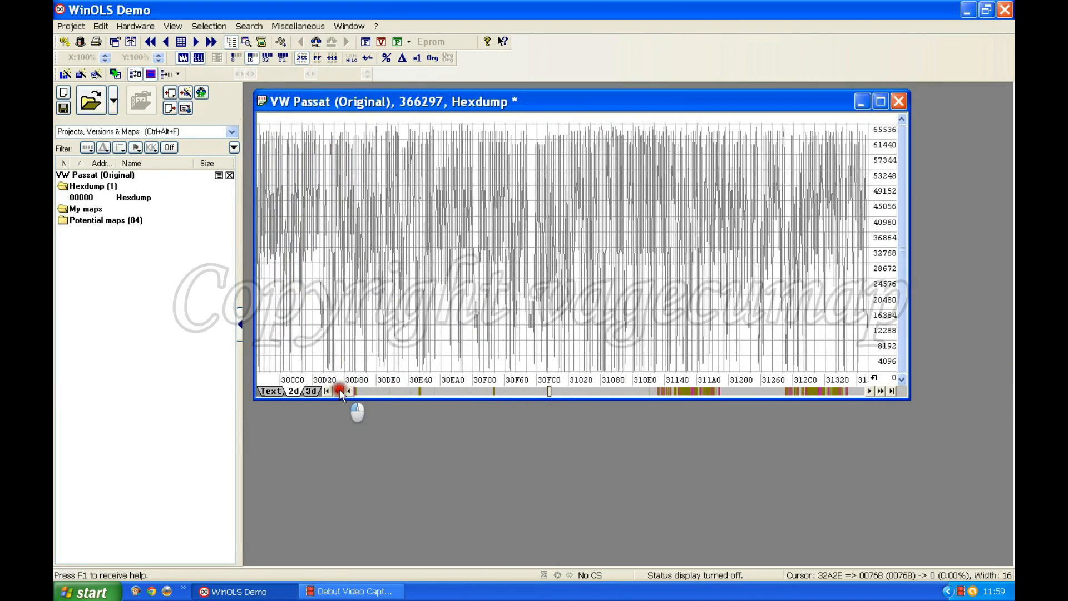
{"action": "left_click", "coordinate": [339, 391]}
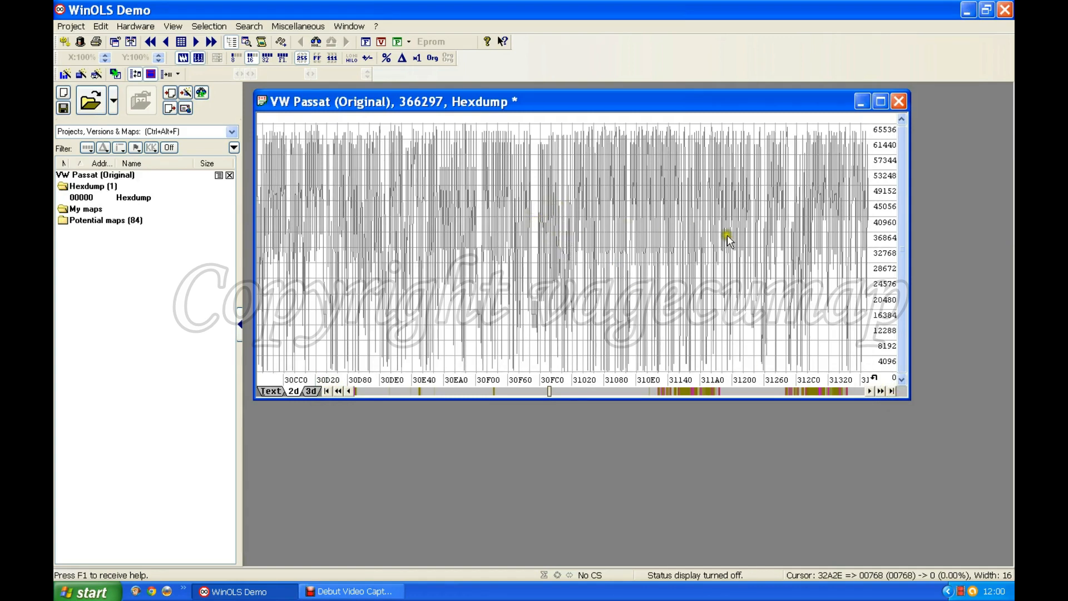
- View the very start and end of the hexdump graph, and examine the region around address 40000 in forward increments
{"action": "left_click", "coordinate": [327, 391]}
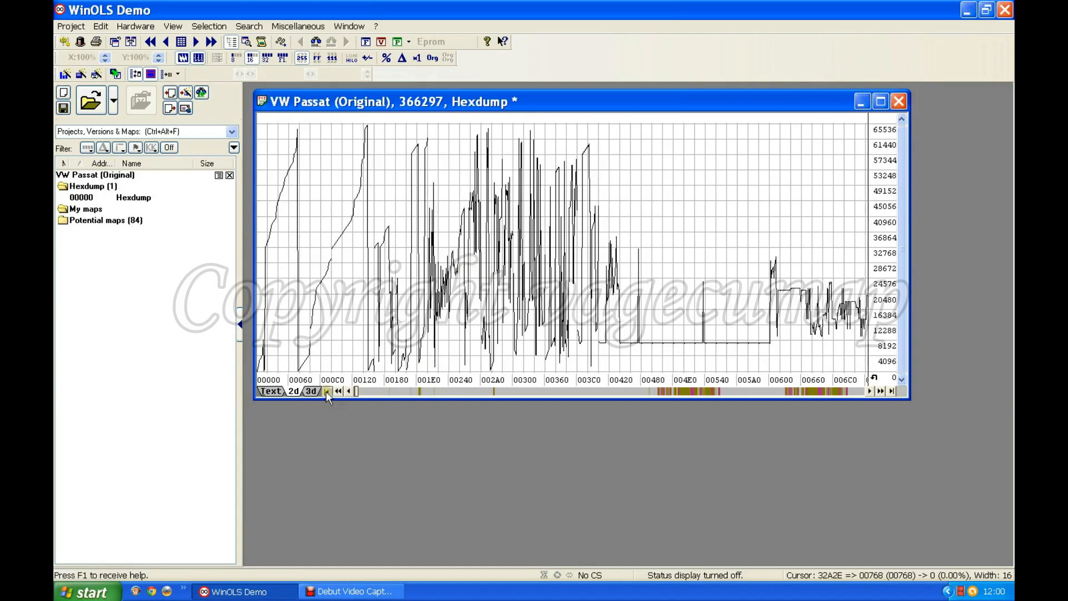
{"action": "left_click", "coordinate": [891, 391]}
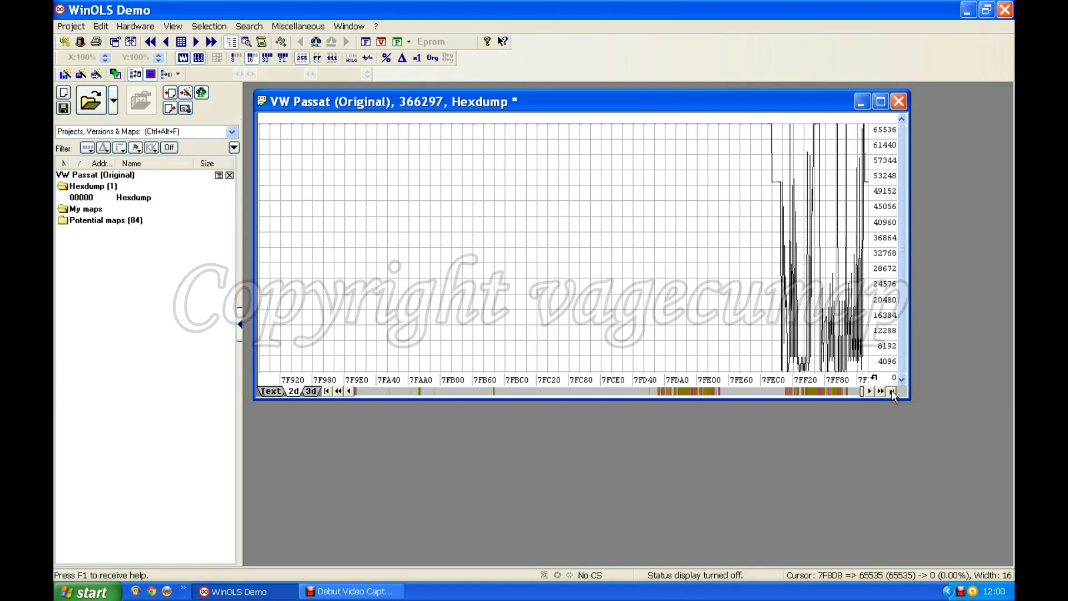
{"action": "left_click_drag", "start_coordinate": [863, 391], "coordinate": [609, 391]}
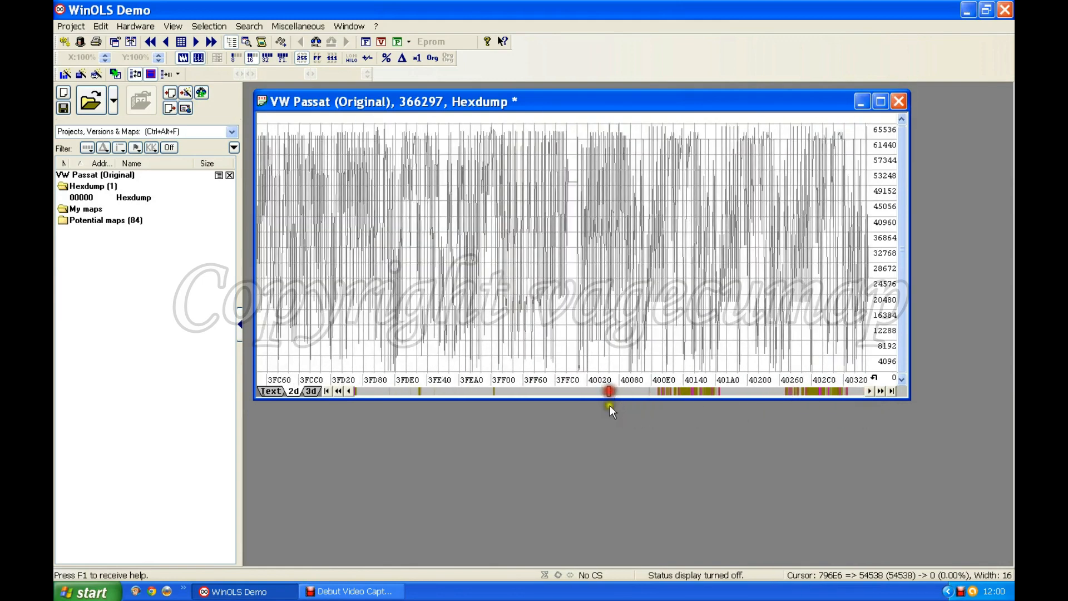
{"action": "left_click", "coordinate": [868, 389]}
{"action": "left_click", "coordinate": [867, 389]}
{"action": "left_click", "coordinate": [868, 388]}
{"action": "left_click", "coordinate": [867, 388]}
{"action": "left_click", "coordinate": [868, 389]}
{"action": "left_click", "coordinate": [880, 393]}
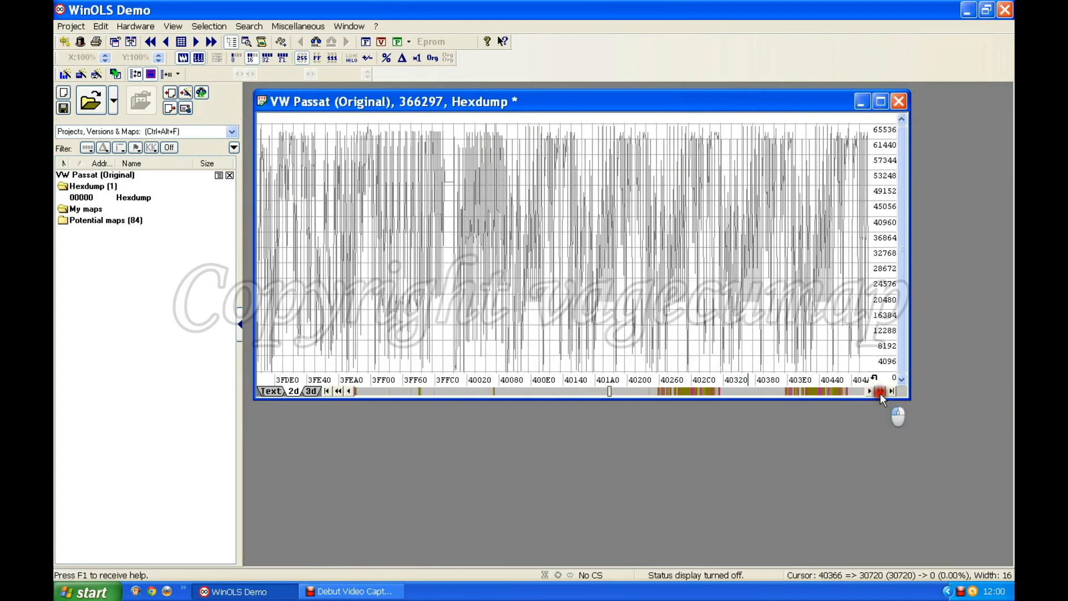
- Show the potential maps from about address 4C000 in the 2D graph and switch the data's byte order to LoHi
{"action": "left_click_drag", "start_coordinate": [609, 389], "coordinate": [656, 391]}
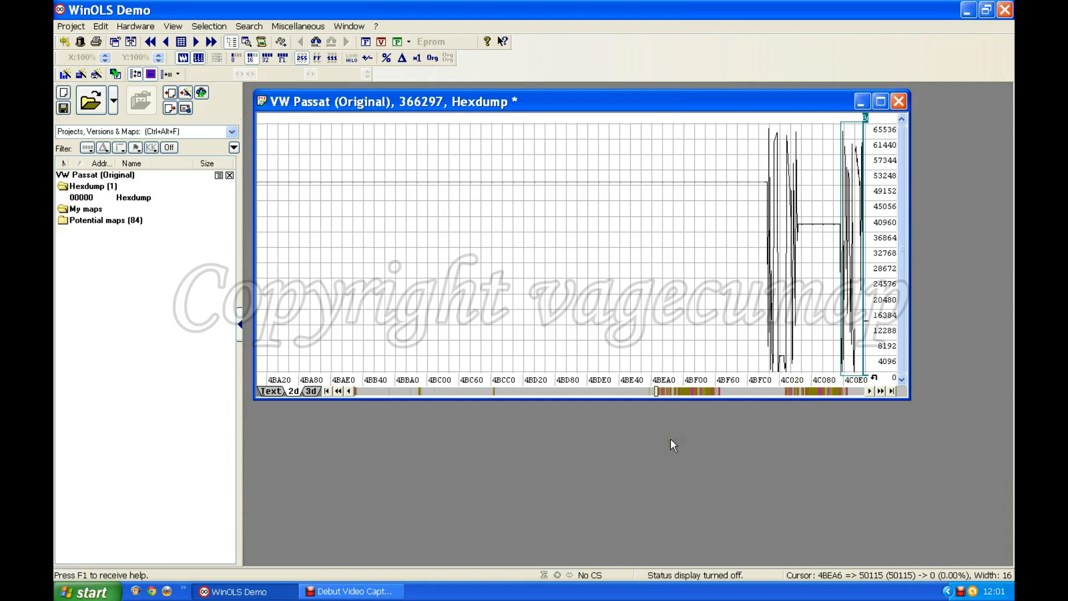
{"action": "left_click", "coordinate": [652, 436]}
{"action": "left_click", "coordinate": [880, 390]}
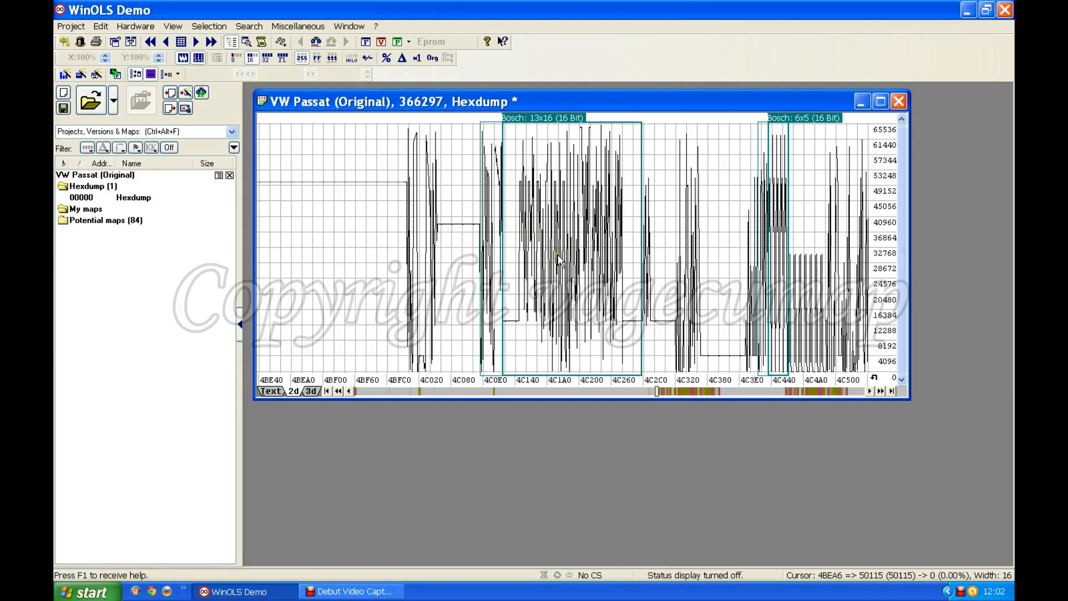
{"action": "left_click", "coordinate": [352, 58]}
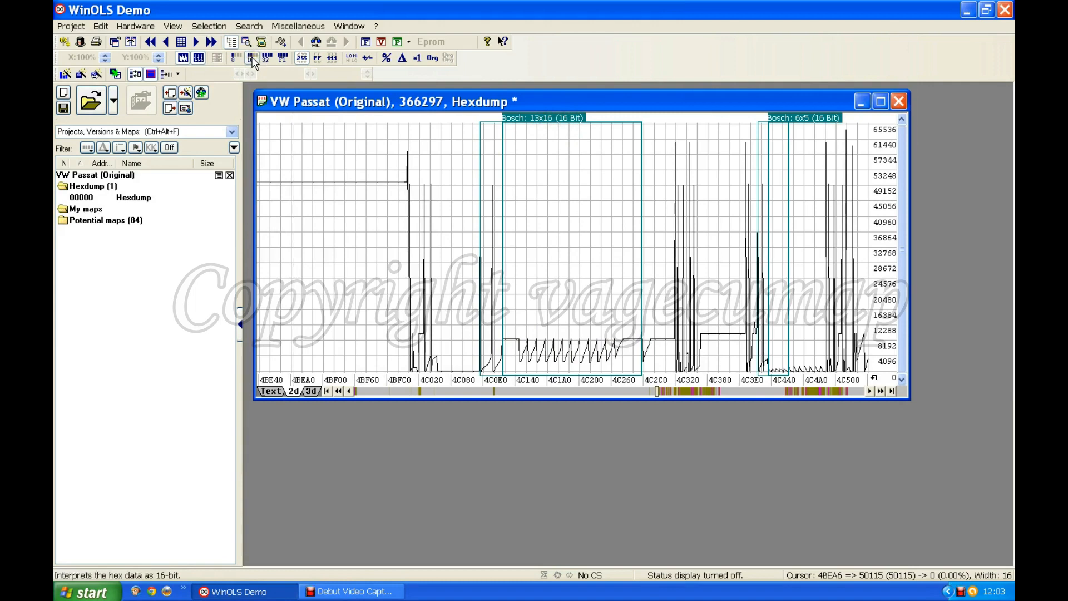
- Open the potential map "Bosch: 13x16 (16 Bit)" from the hexdump graph in its own map window
{"action": "left_click", "coordinate": [568, 129]}
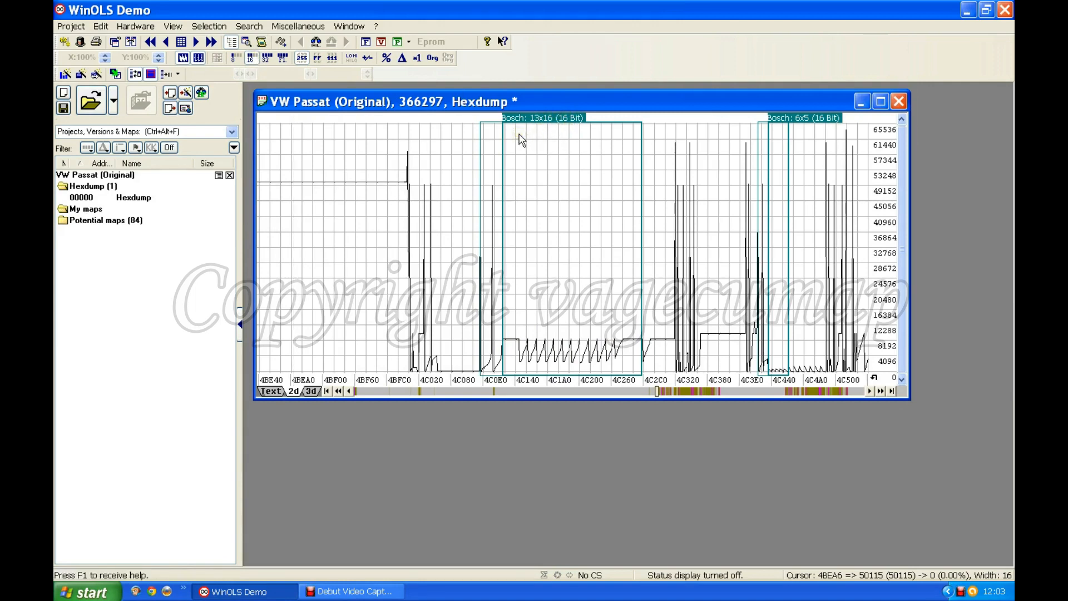
{"action": "left_click", "coordinate": [572, 119]}
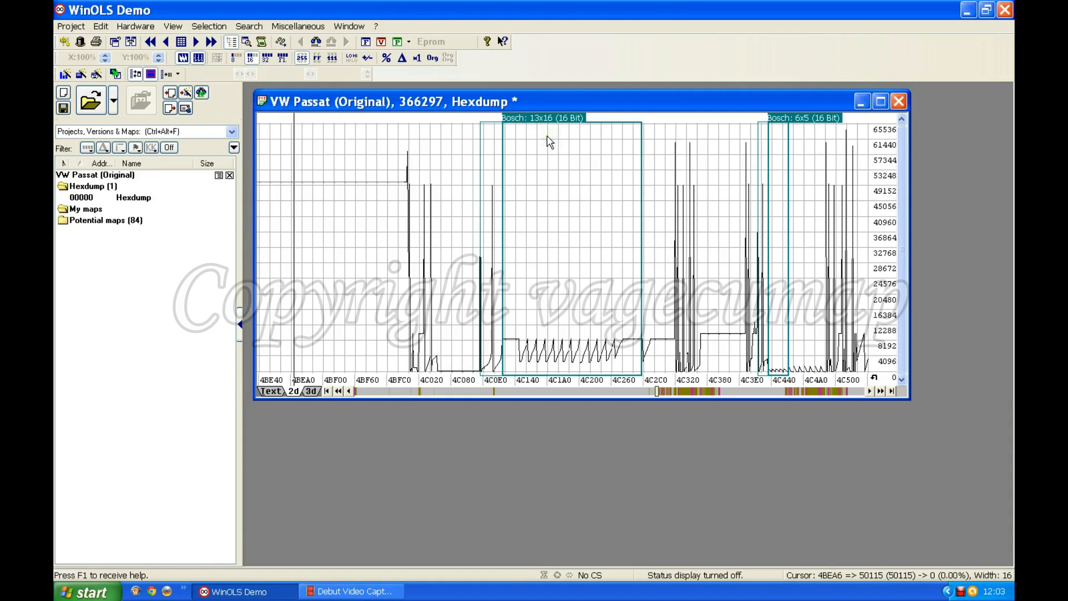
{"action": "left_click", "coordinate": [575, 152]}
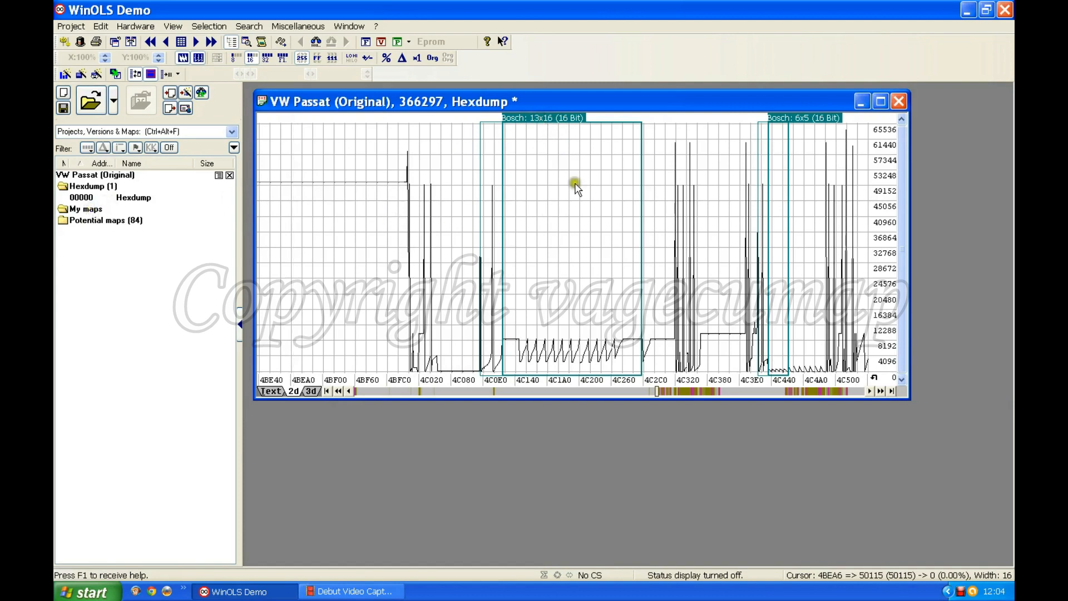
{"action": "double_click", "coordinate": [547, 119]}
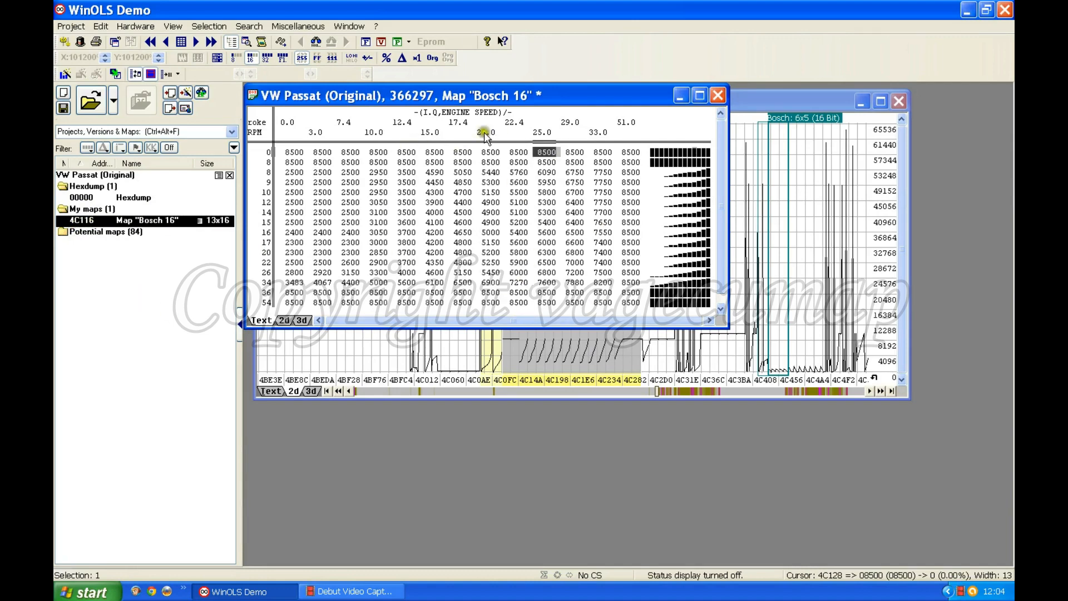
- Move the "Bosch 16" map window and the hexdump window apart so the highlighted map region shows beside its table
{"action": "left_click_drag", "start_coordinate": [599, 138], "coordinate": [866, 326]}
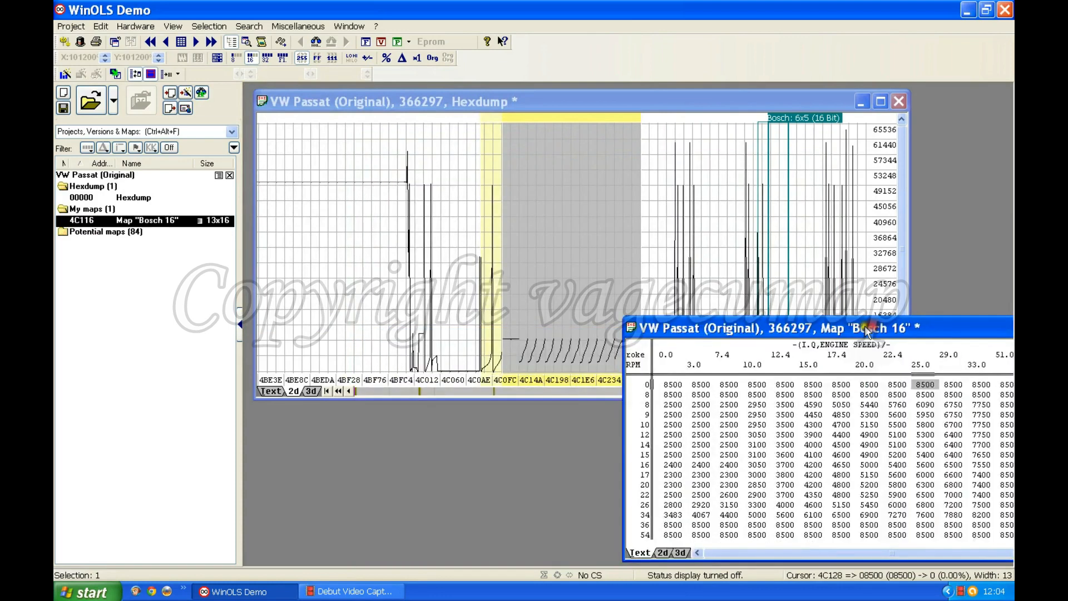
{"action": "left_click_drag", "start_coordinate": [679, 97], "coordinate": [600, 89]}
{"action": "left_click", "coordinate": [860, 324]}
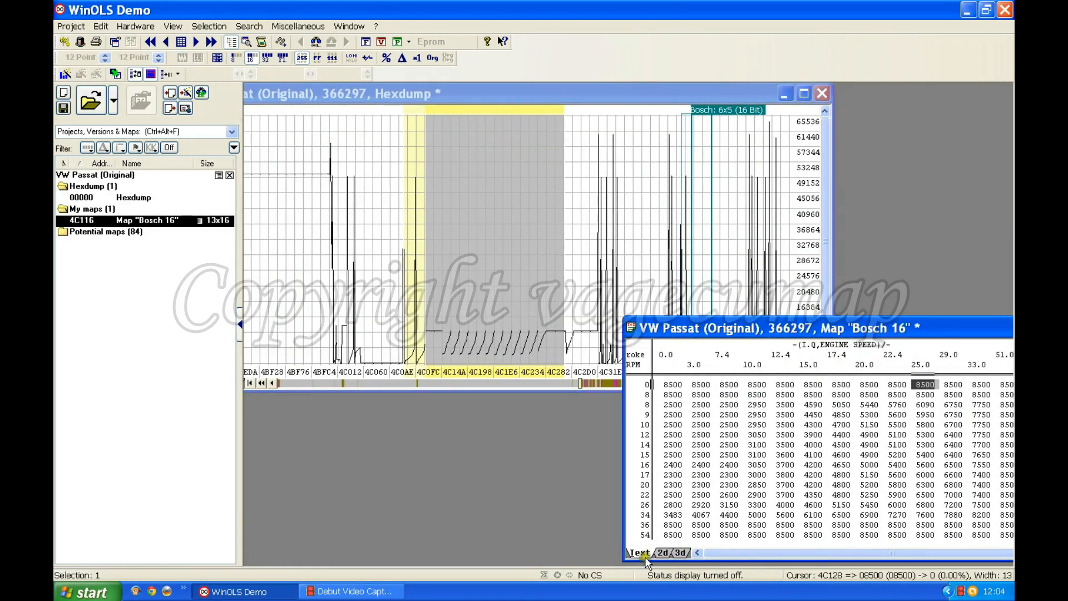
- View the "Bosch 16" map as a 2D graph and a 3D surface, and return to its text table with the whole window visible
{"action": "left_click", "coordinate": [662, 551]}
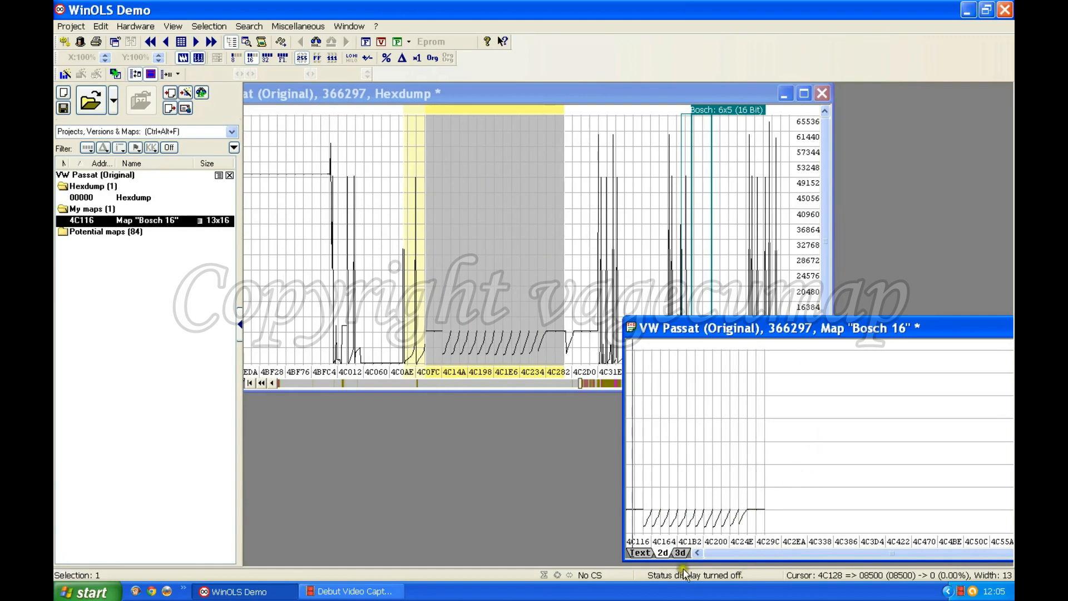
{"action": "left_click", "coordinate": [683, 553]}
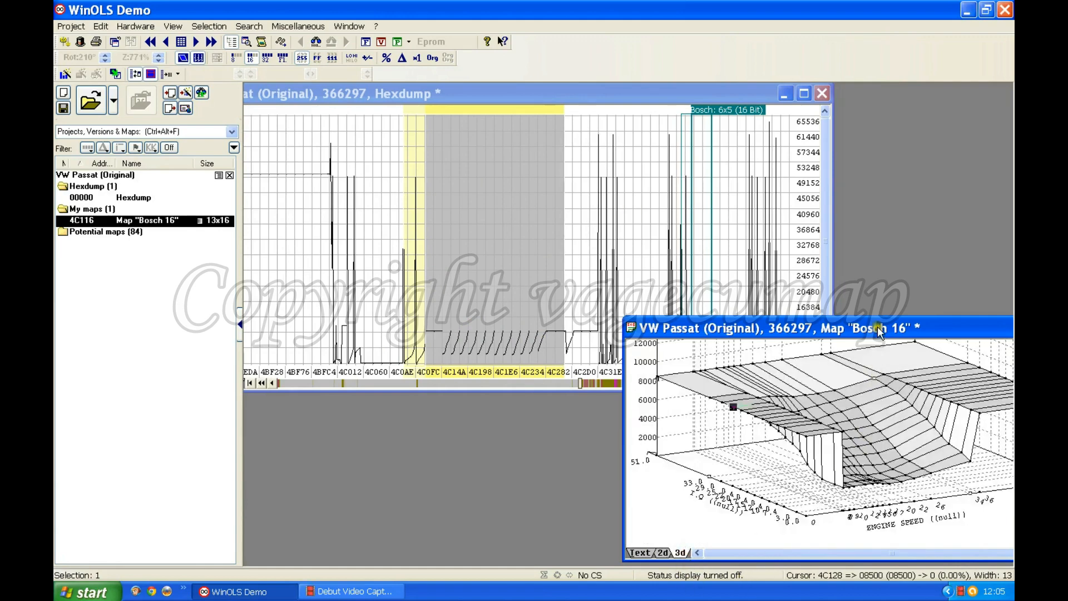
{"action": "left_click_drag", "start_coordinate": [812, 332], "coordinate": [627, 316]}
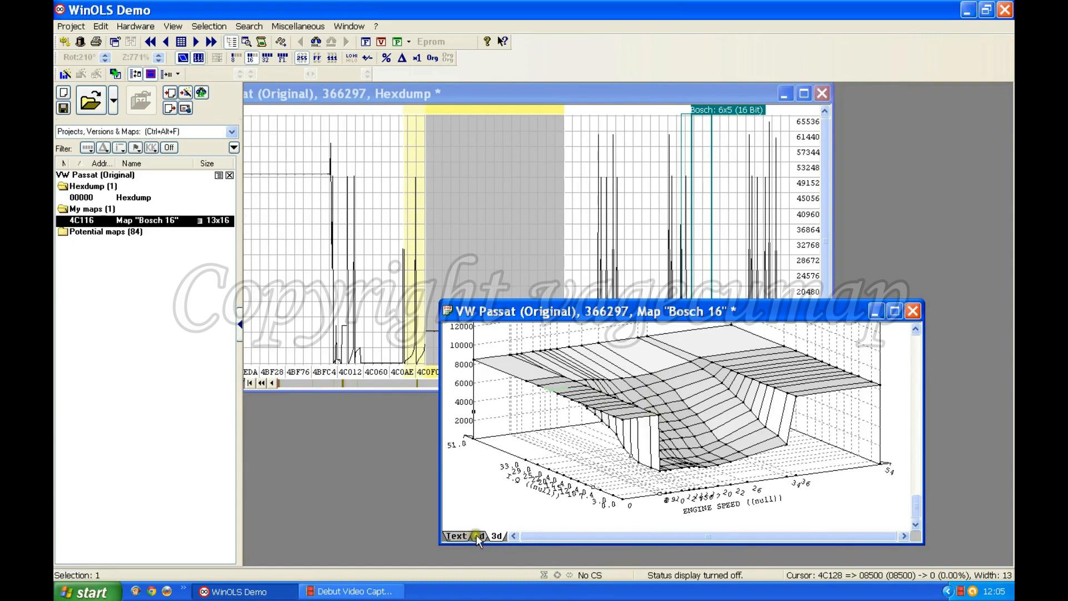
{"action": "left_click", "coordinate": [459, 535]}
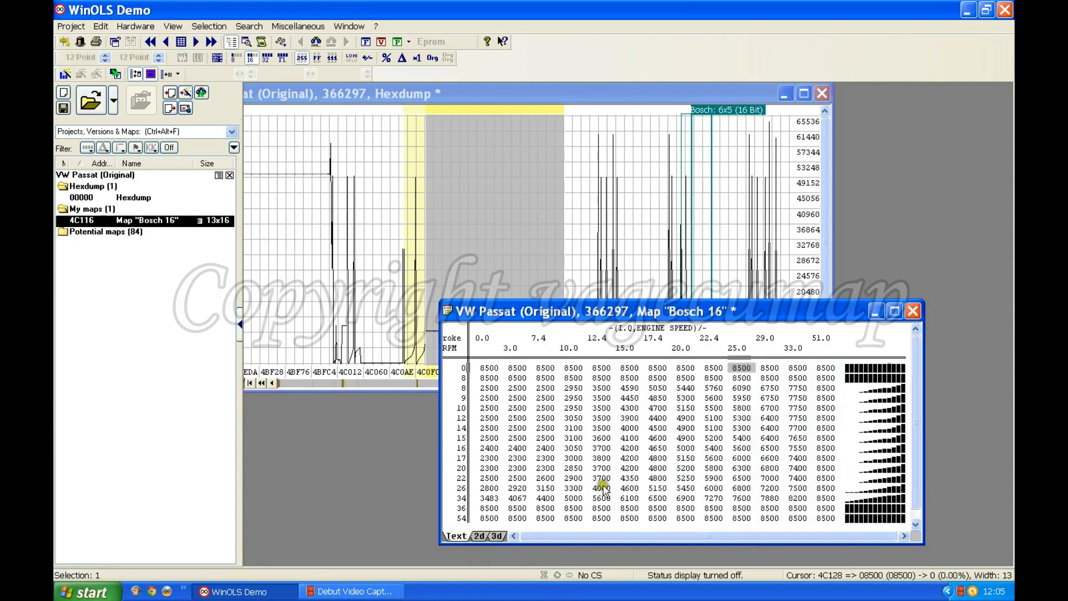
{"action": "left_click_drag", "start_coordinate": [614, 313], "coordinate": [532, 309]}
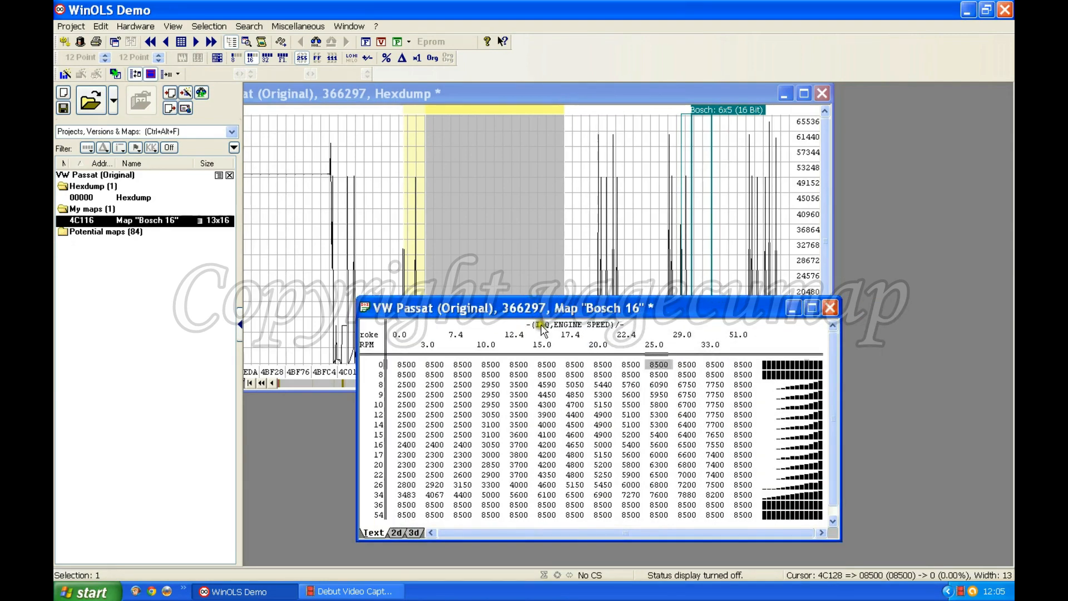